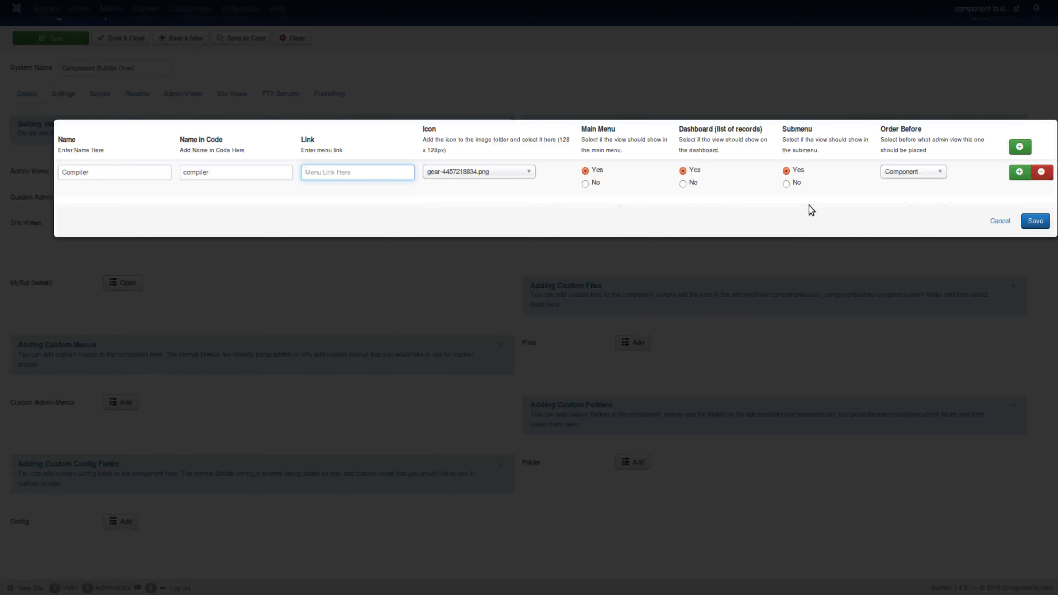
- Check the Order Before choices for the Compiler custom admin menu and close the custom menu settings without saving
left_click(935, 172)
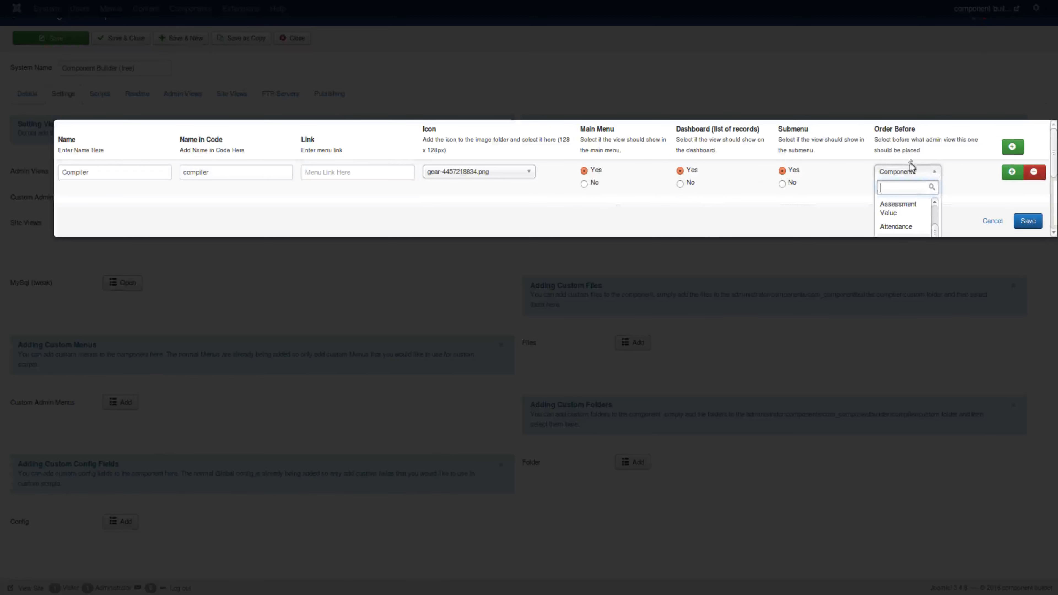
left_click(850, 160)
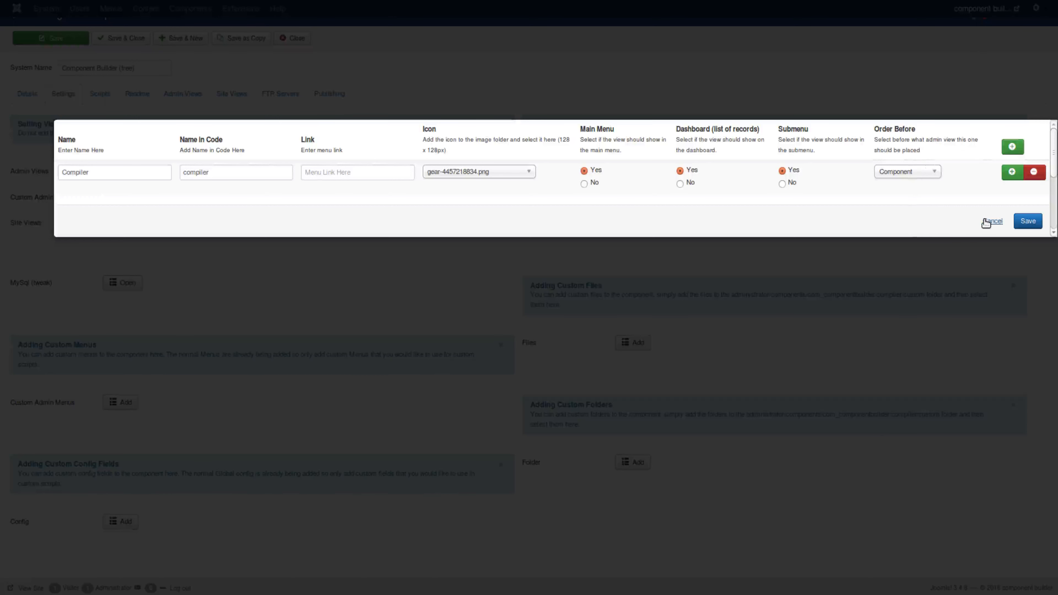
left_click(993, 221)
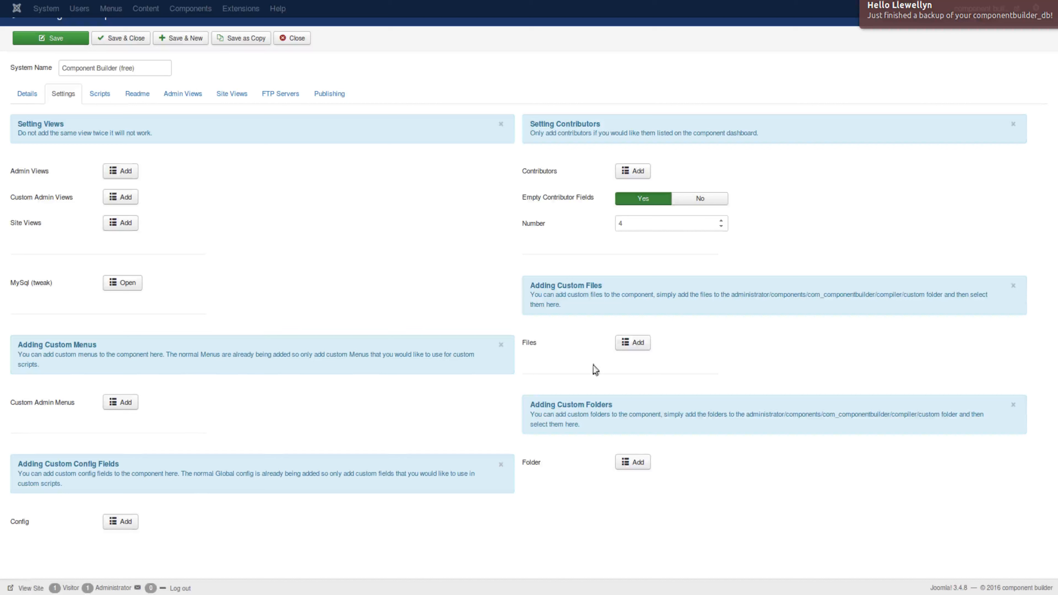
- Review the component's custom files with their target paths and update settings, and close the list without saving
left_click(641, 347)
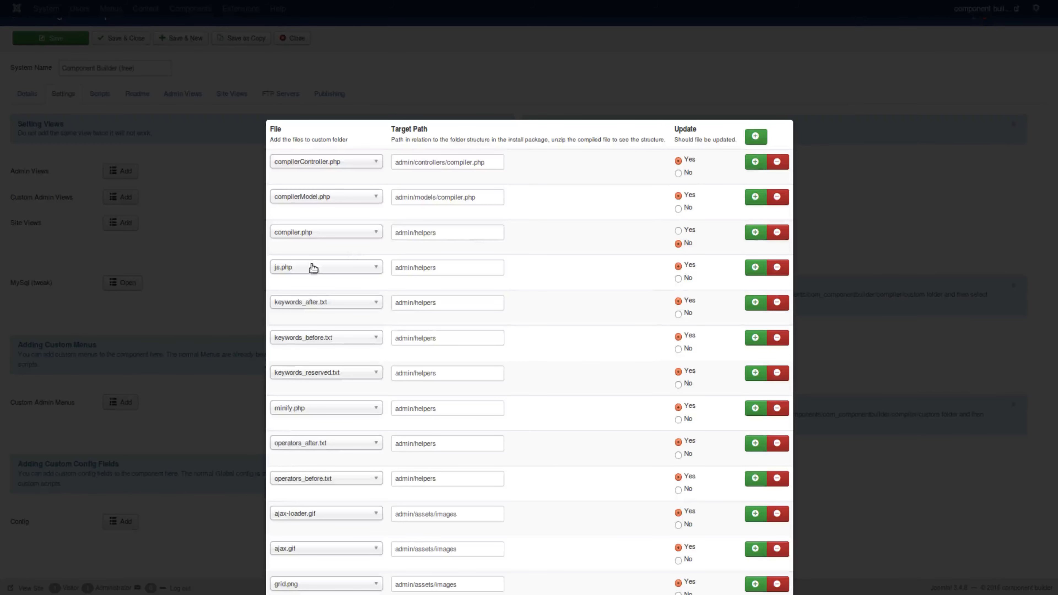
scroll(325, 267, "down", 3)
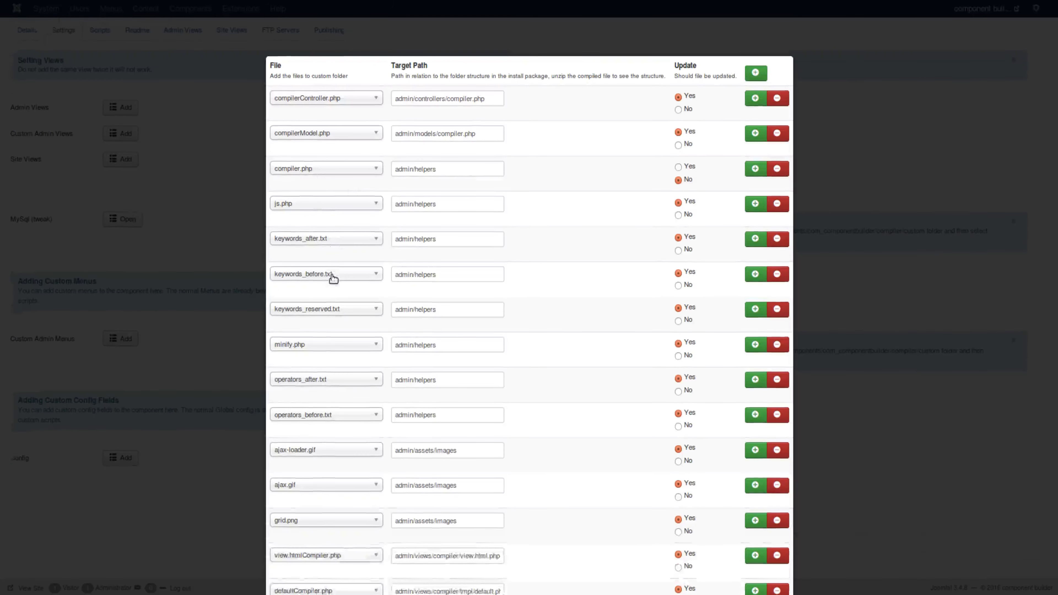
scroll(333, 279, "down", 6)
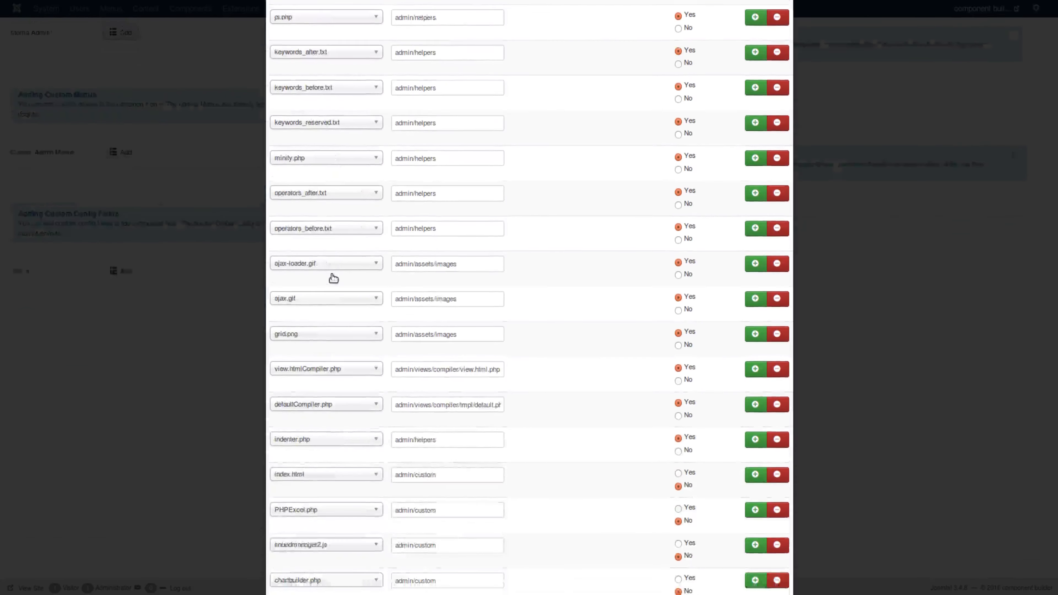
scroll(334, 278, "down", 1)
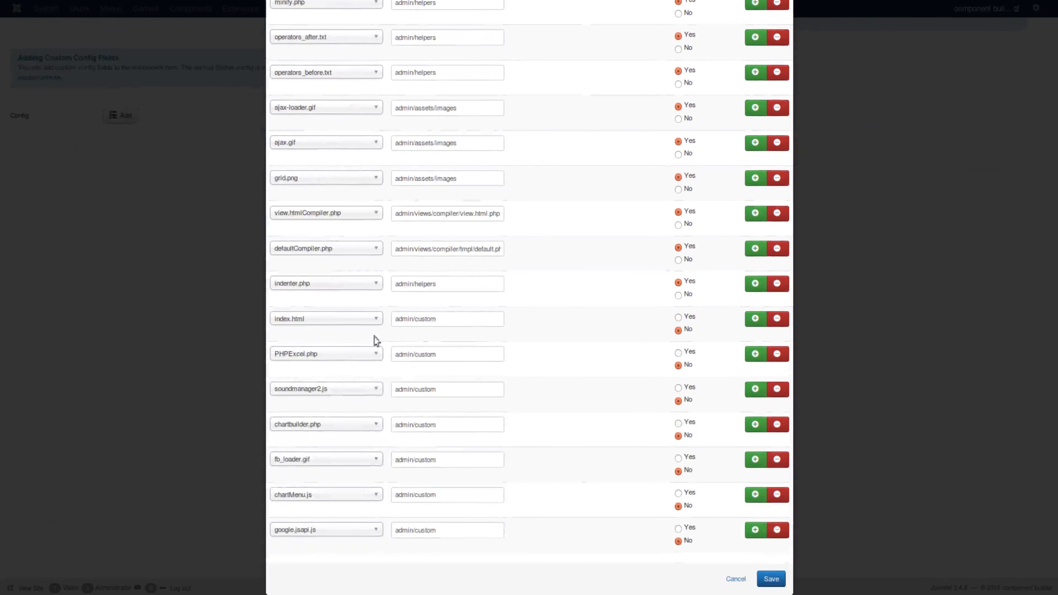
left_click(734, 579)
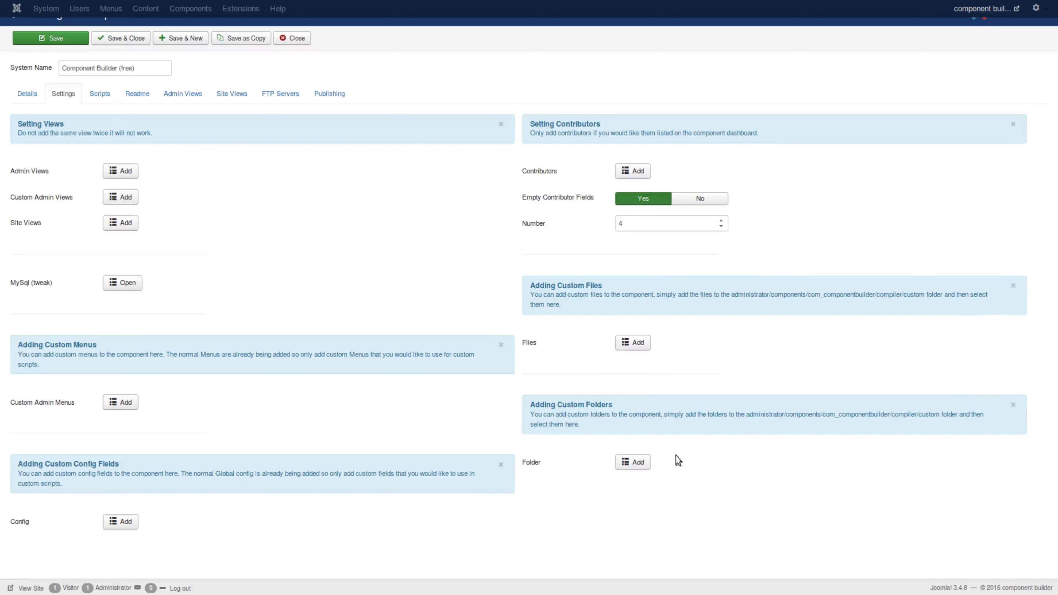
- Compare the component's custom folder mappings with the custom directory in the code editor, inspecting PHPExcel, and close the mappings without saving
left_click(641, 463)
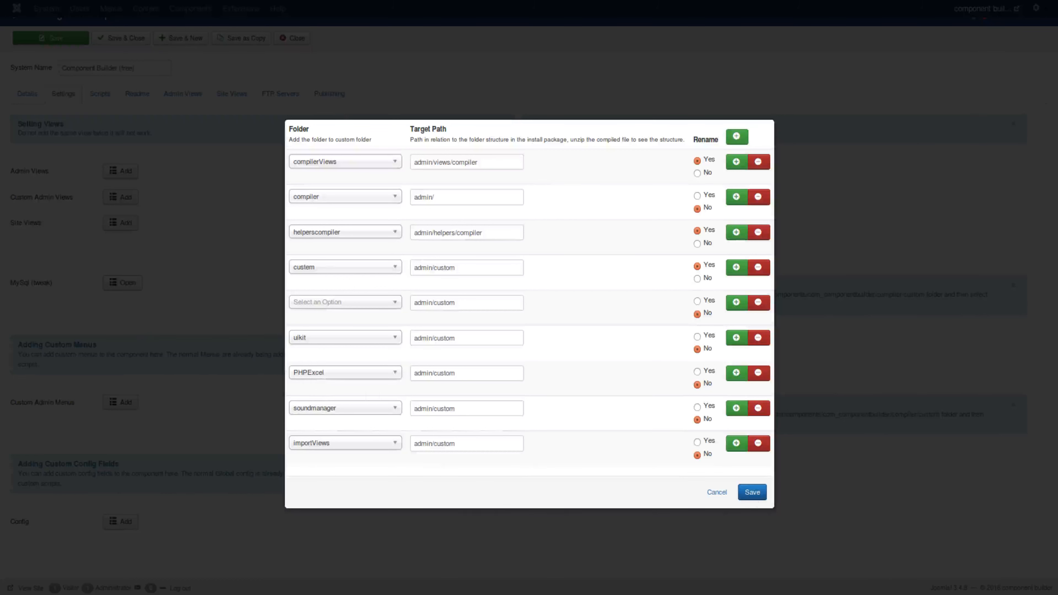
key("alt+Tab")
scroll(126, 118, "up", 3)
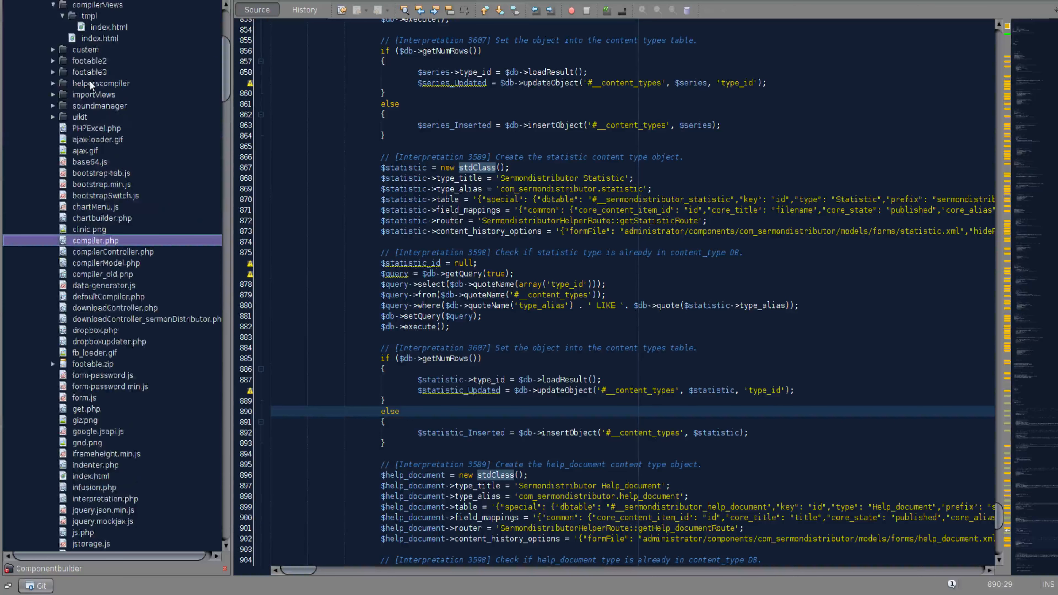
scroll(90, 83, "up", 2)
left_click(53, 49)
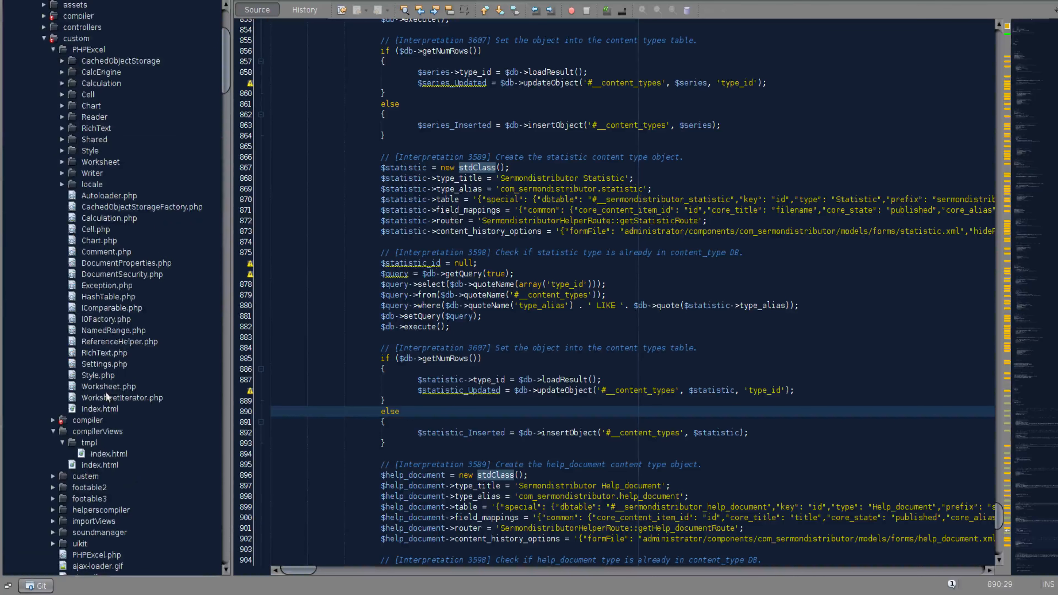
left_click(53, 50)
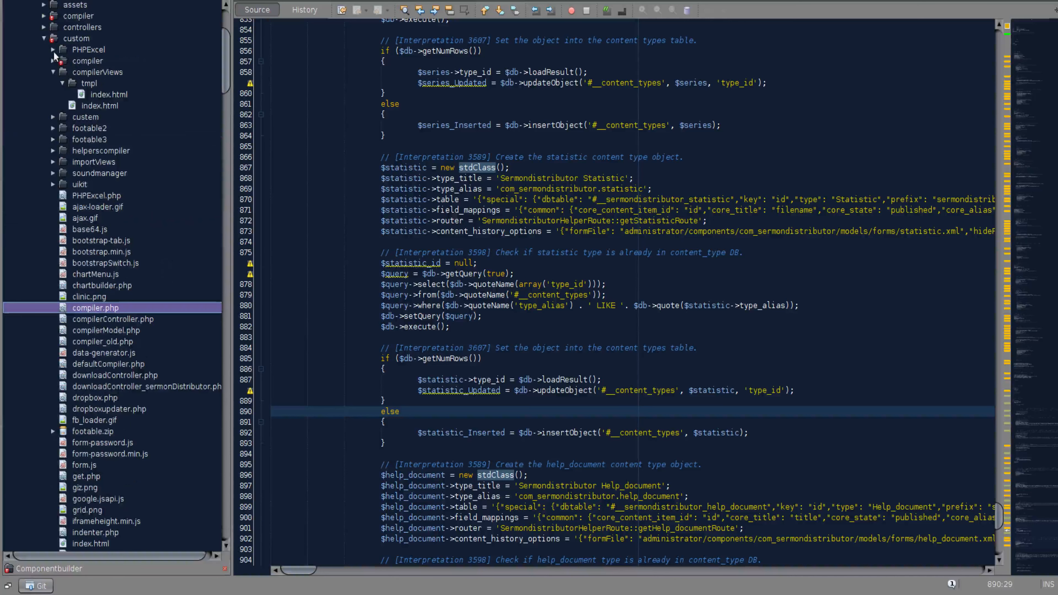
left_click(92, 50)
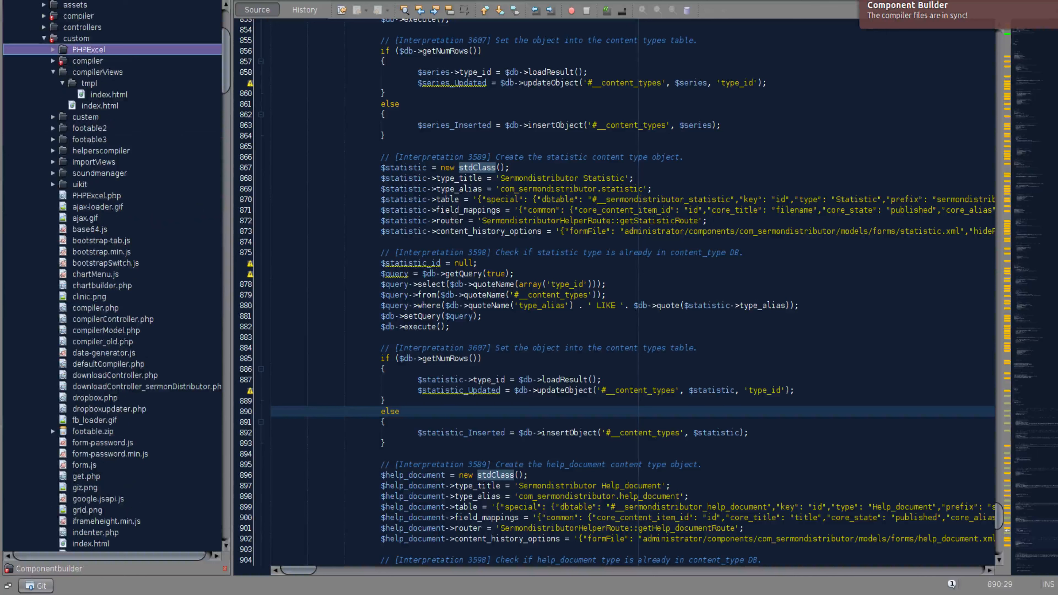
key("alt+Tab")
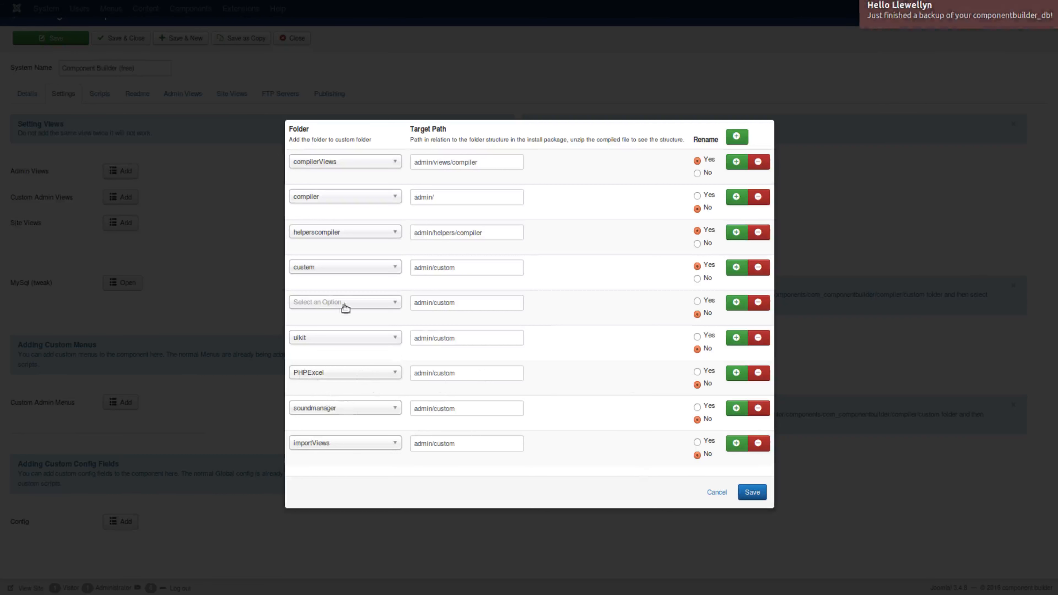
left_click(717, 493)
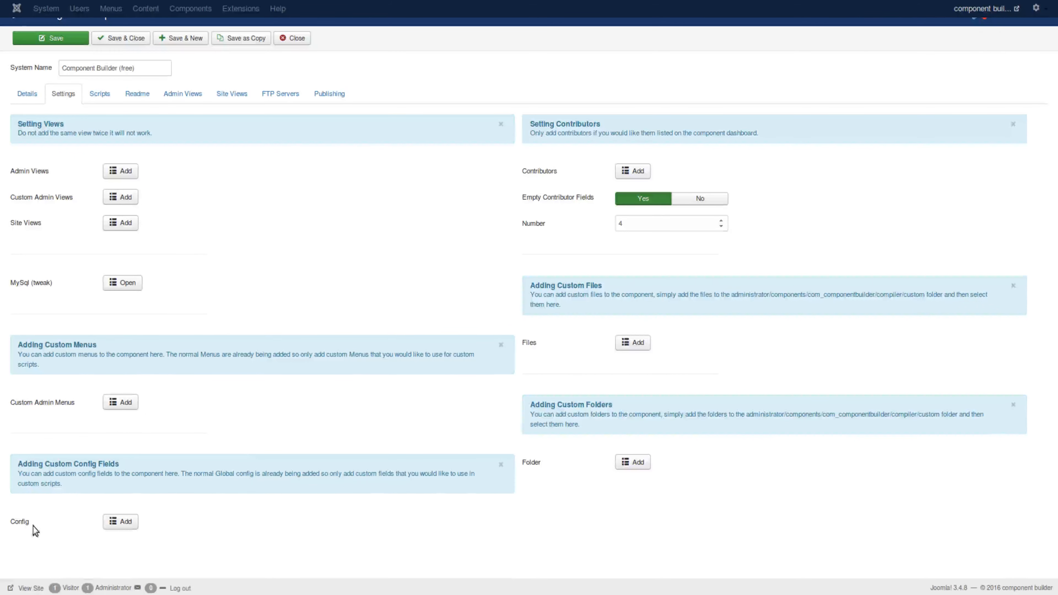
- Review the custom config fields of Component Builder (free) and close the component without saving
mouse_move(26, 527)
left_click(127, 523)
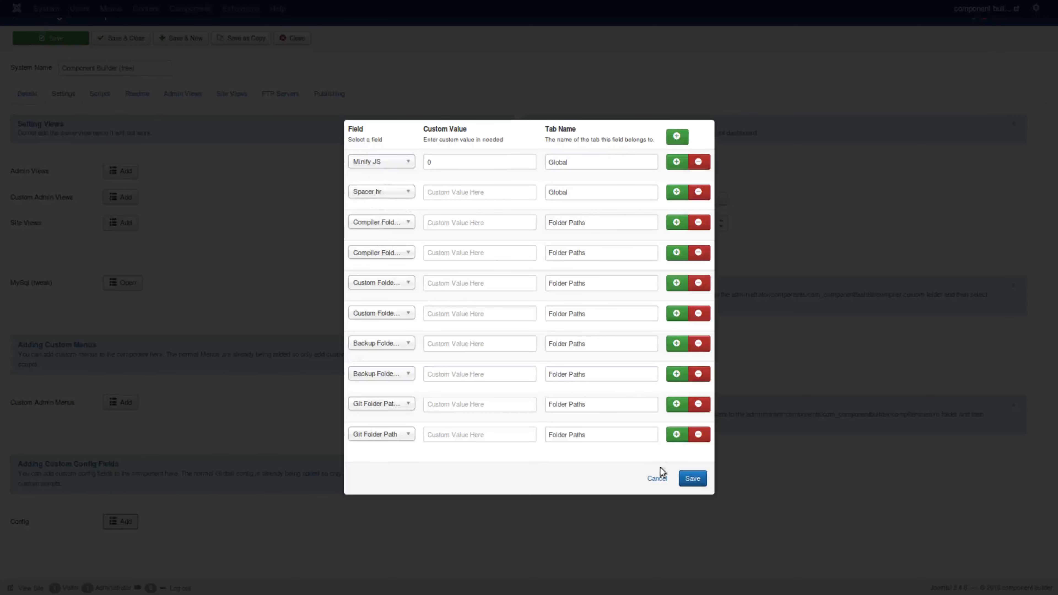
left_click(657, 479)
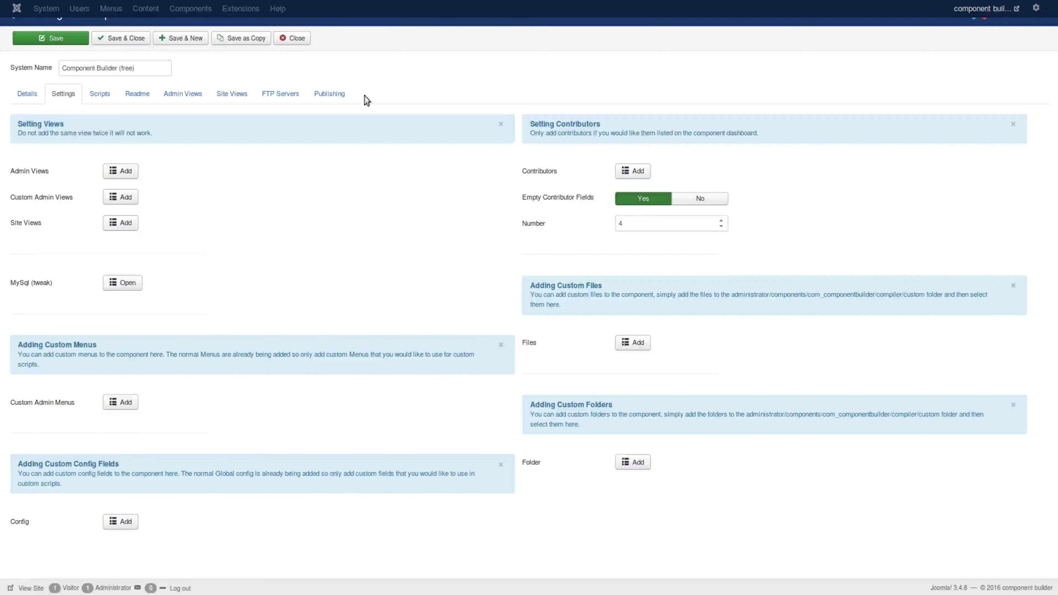
left_click(305, 44)
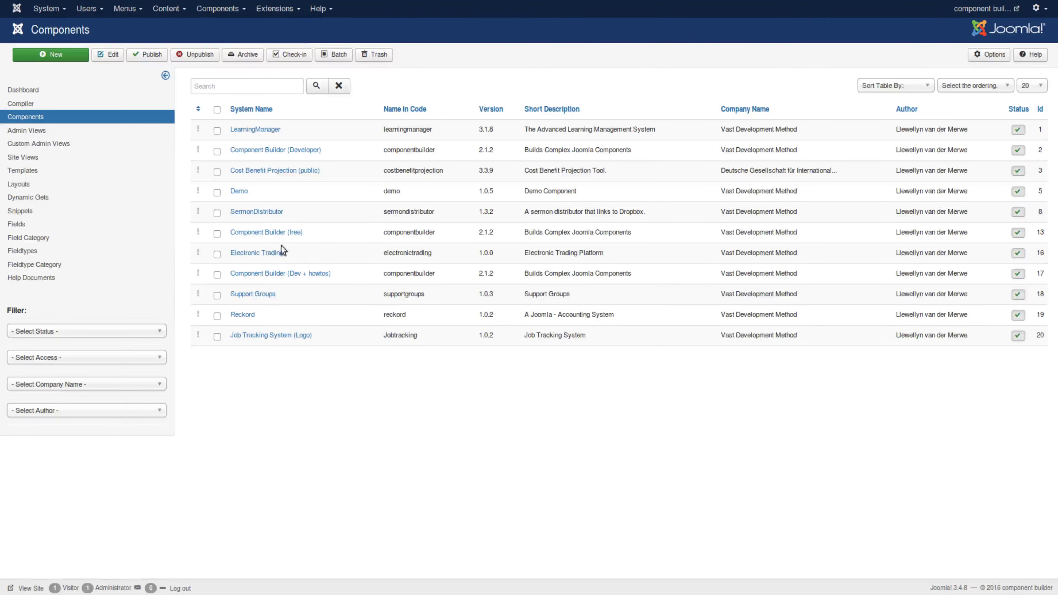
- Open the custom config fields in the settings of the SermonDistributor component
left_click(269, 215)
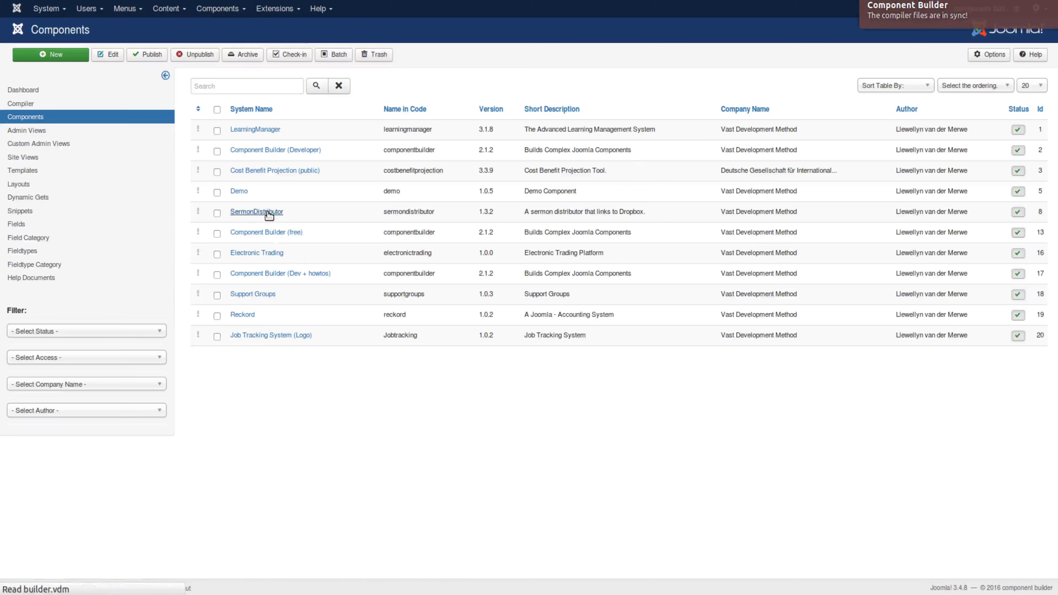
left_click(68, 111)
scroll(293, 300, "down", 1)
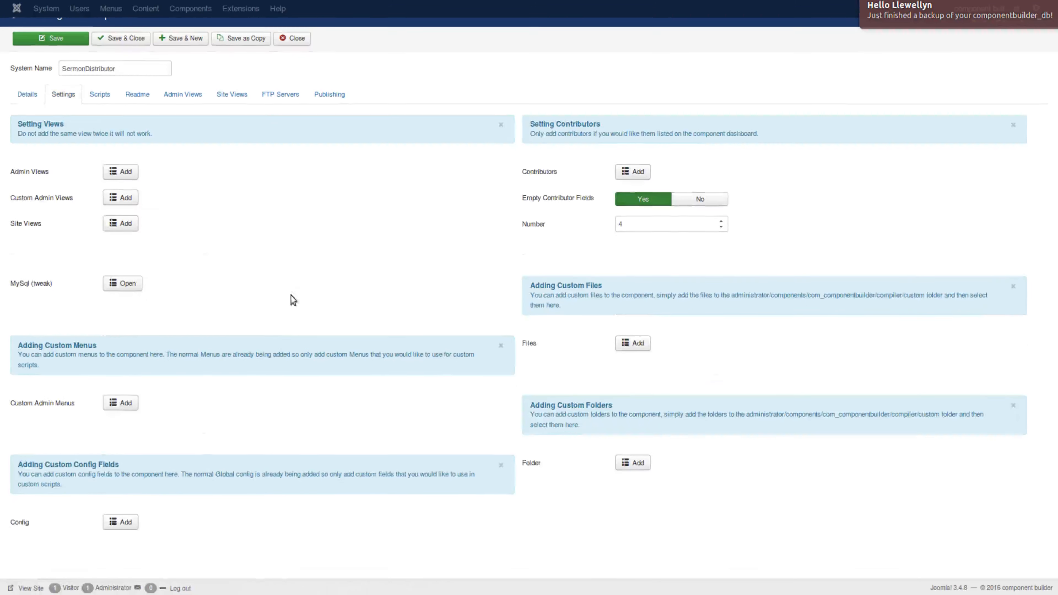
left_click(123, 522)
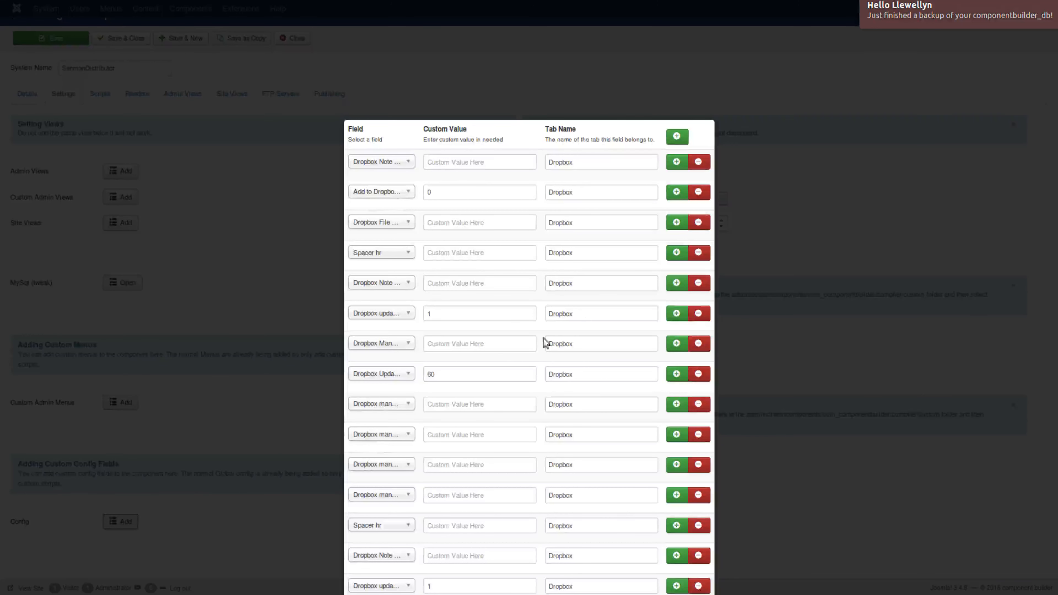
- Examine the SermonDistributor config fields, their custom values and the tab names they are assigned to
scroll(662, 340, "down", 15)
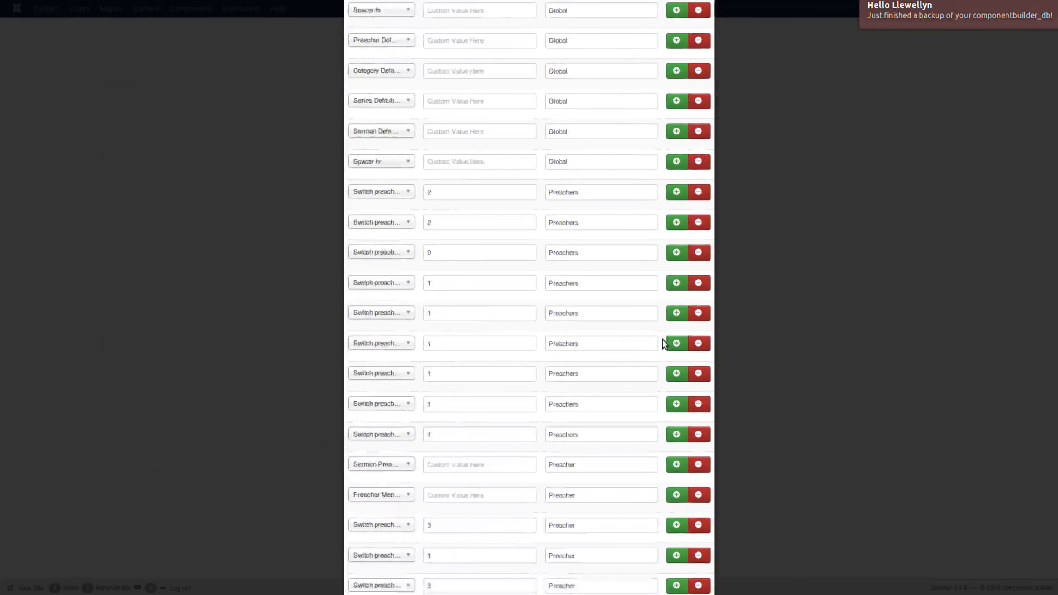
scroll(663, 341, "down", 20)
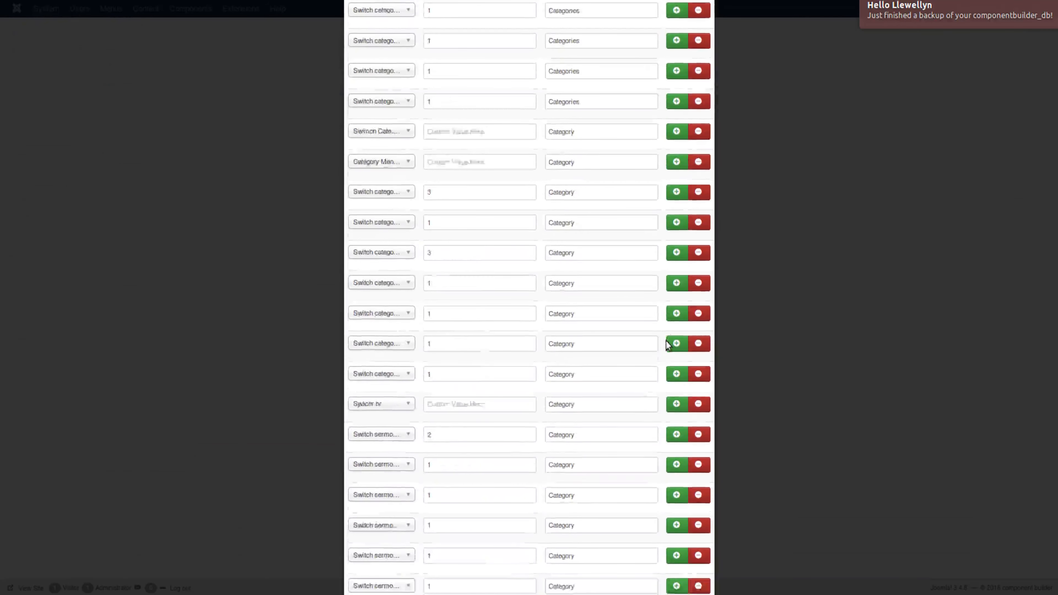
scroll(666, 344, "down", 20)
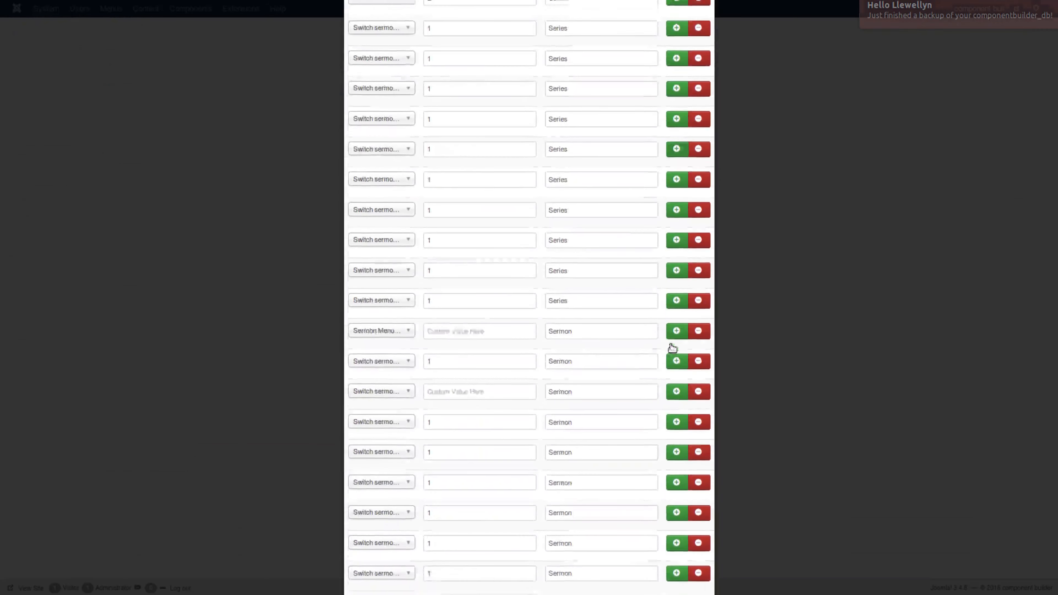
scroll(672, 347, "down", 4)
scroll(887, 401, "up", 12)
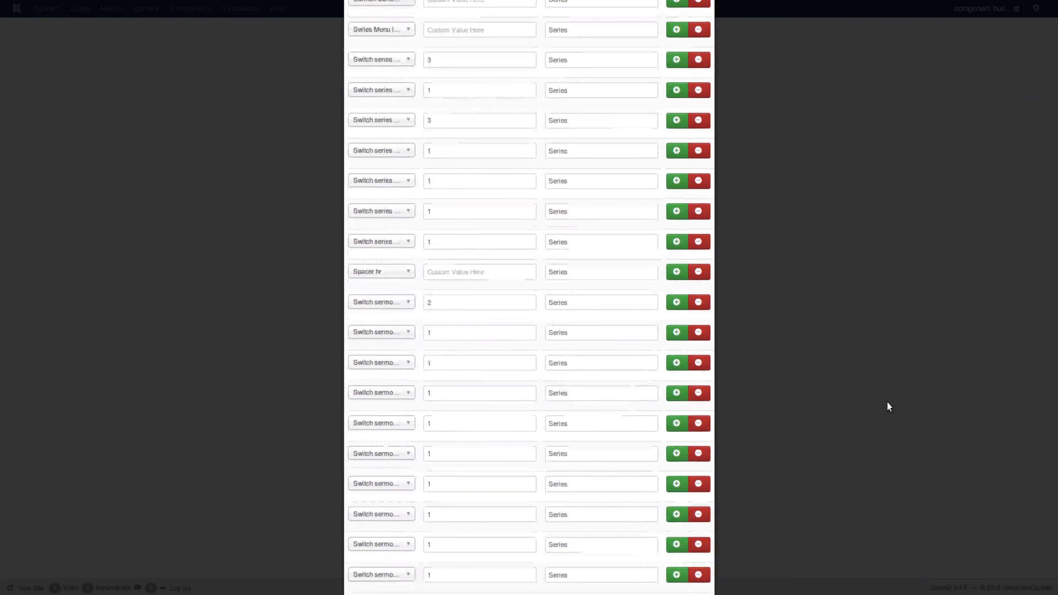
scroll(887, 407, "up", 20)
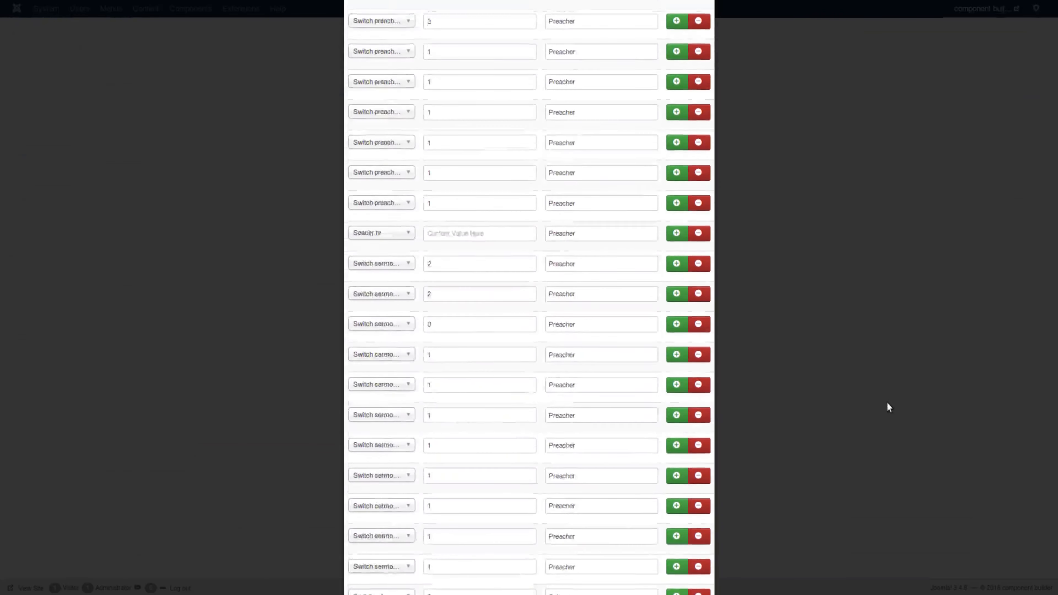
scroll(887, 402, "up", 20)
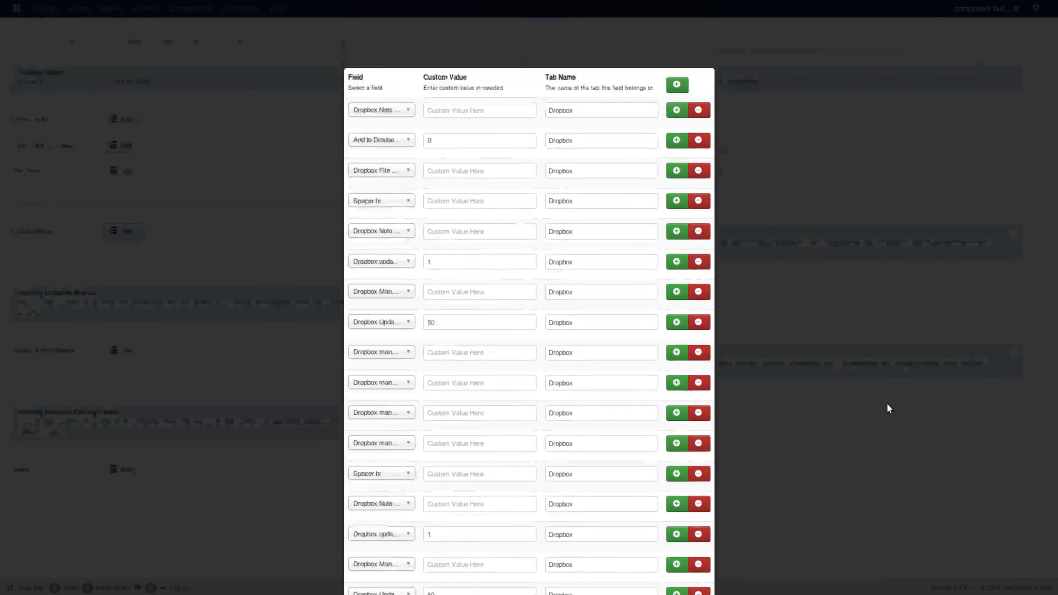
scroll(887, 403, "up", 2)
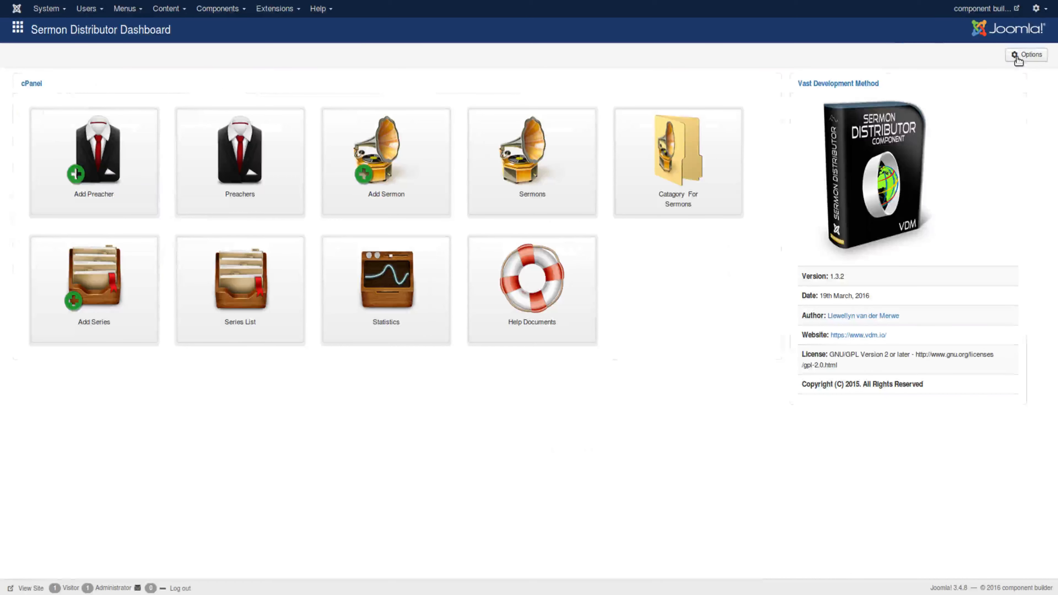
- Open the Sermon Distributor configuration options and examine each settings group from Uikit Settings through Sermon
left_click(1018, 57)
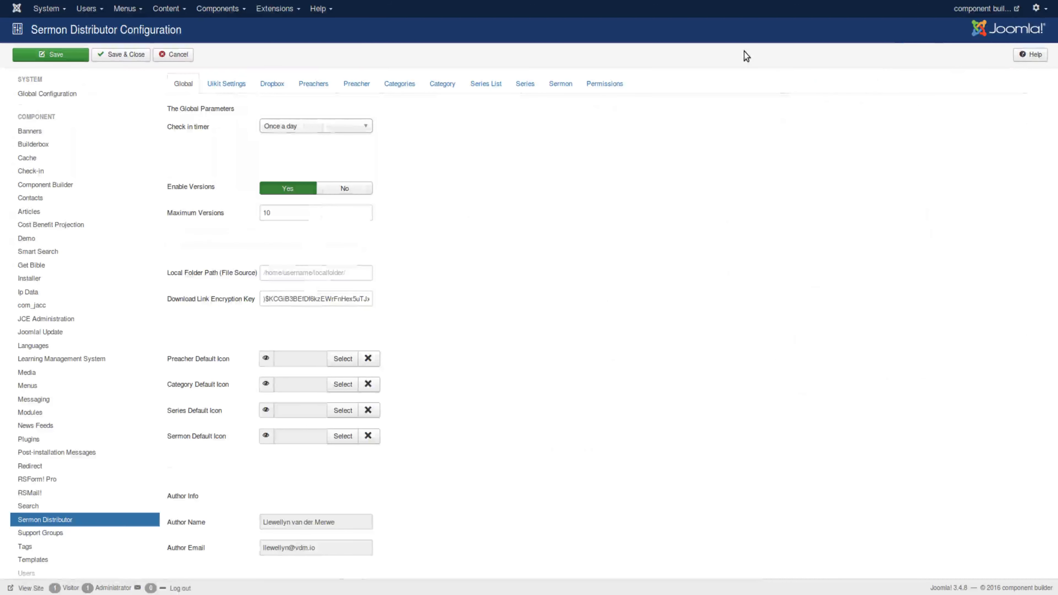
left_click(238, 84)
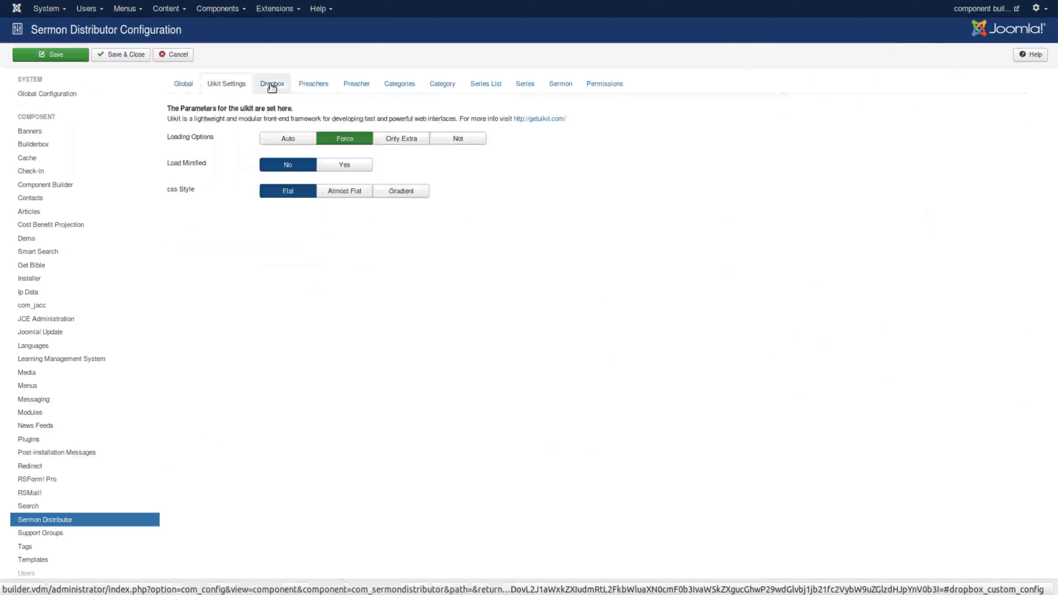
left_click(272, 85)
left_click(308, 84)
left_click(357, 85)
left_click(401, 85)
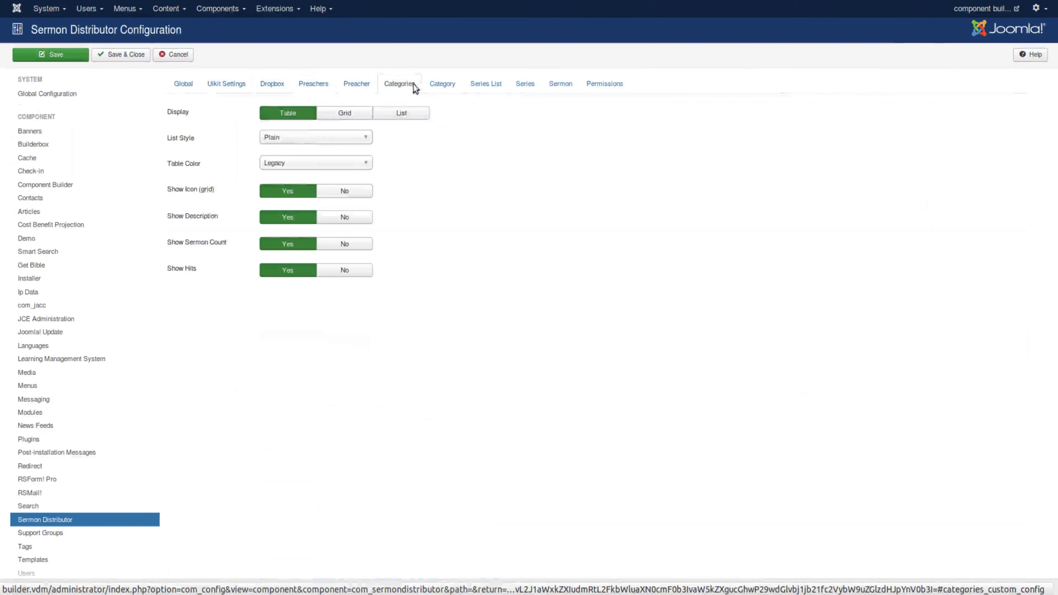
left_click(445, 85)
left_click(486, 85)
left_click(525, 85)
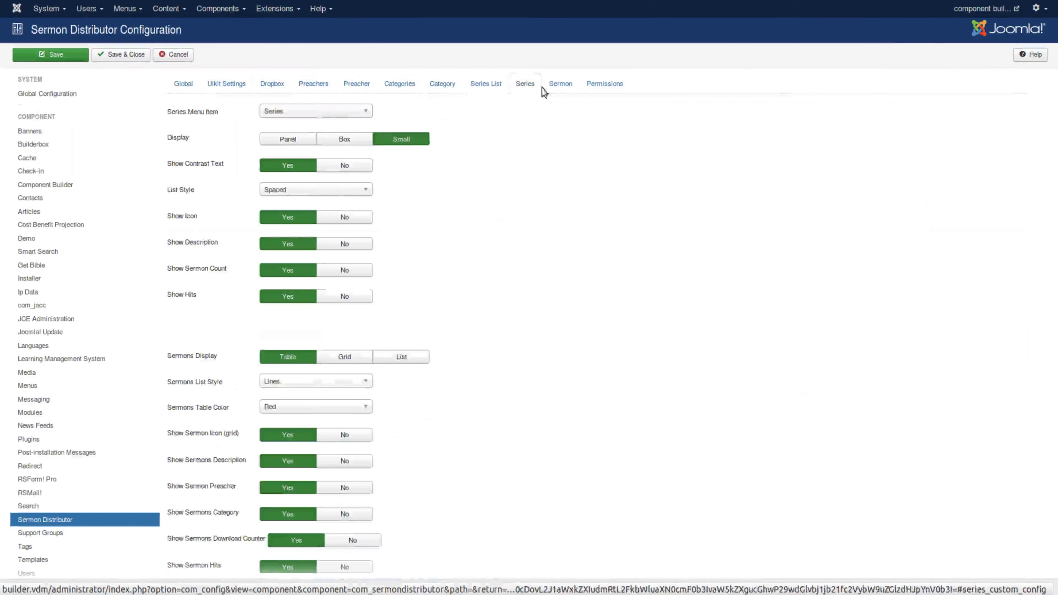
left_click(558, 86)
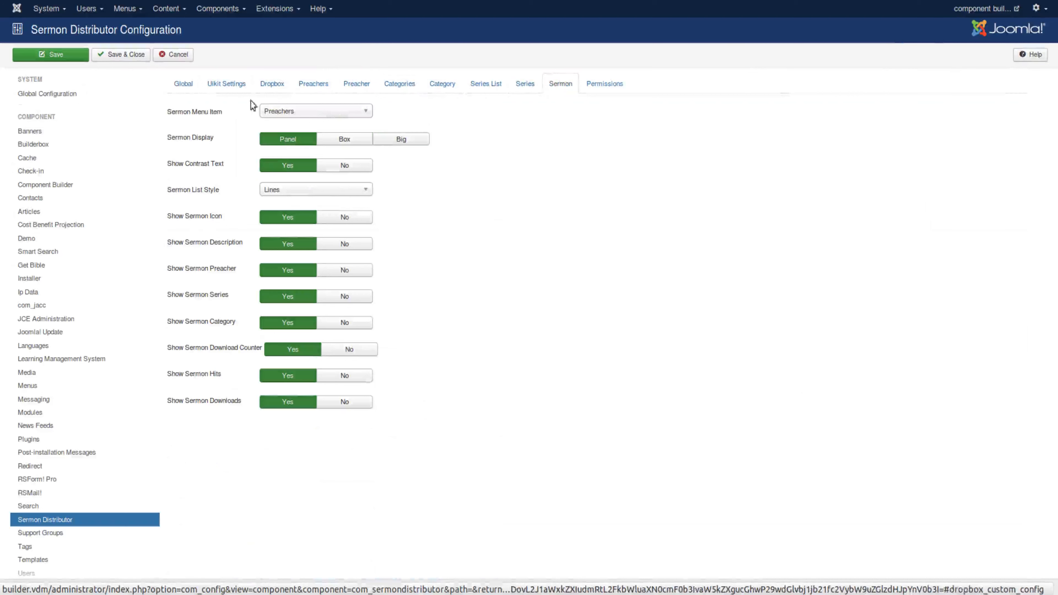
- Revisit the Series, Series List, Category and Categories settings of the Sermon Distributor configuration
left_click(527, 84)
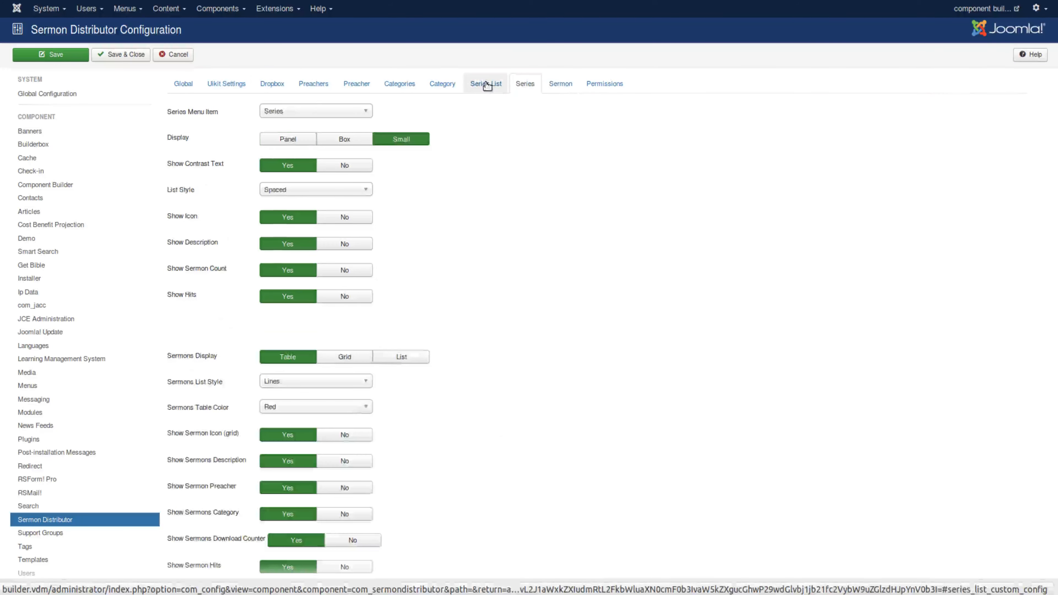
left_click(486, 84)
left_click(445, 88)
left_click(400, 87)
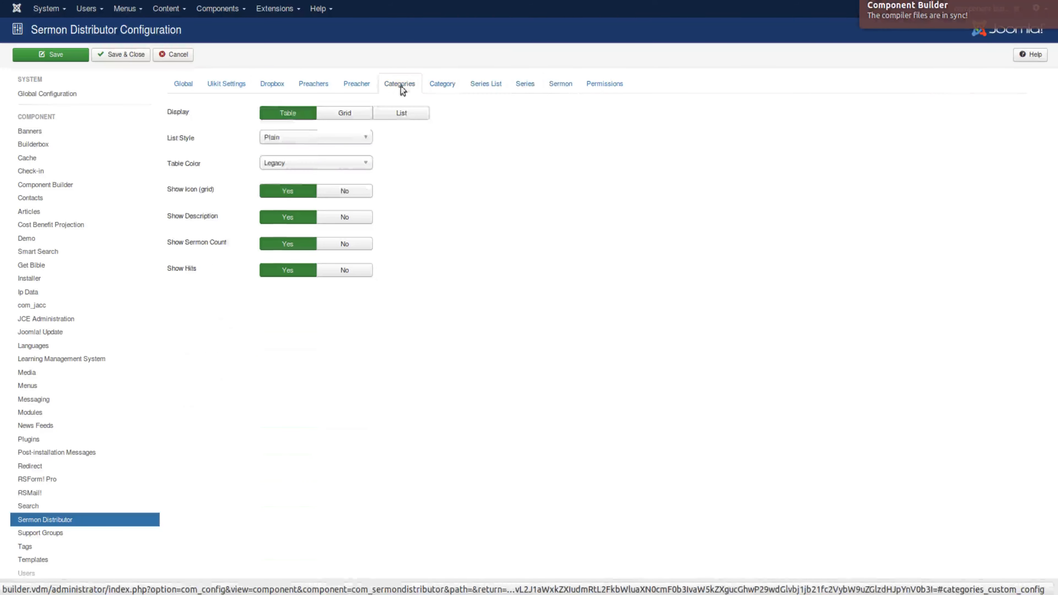
- Examine the Preacher, Preachers, Dropbox, Uikit Settings and Global groups of the Sermon Distributor configuration
left_click(358, 86)
left_click(329, 85)
left_click(274, 85)
left_click(227, 85)
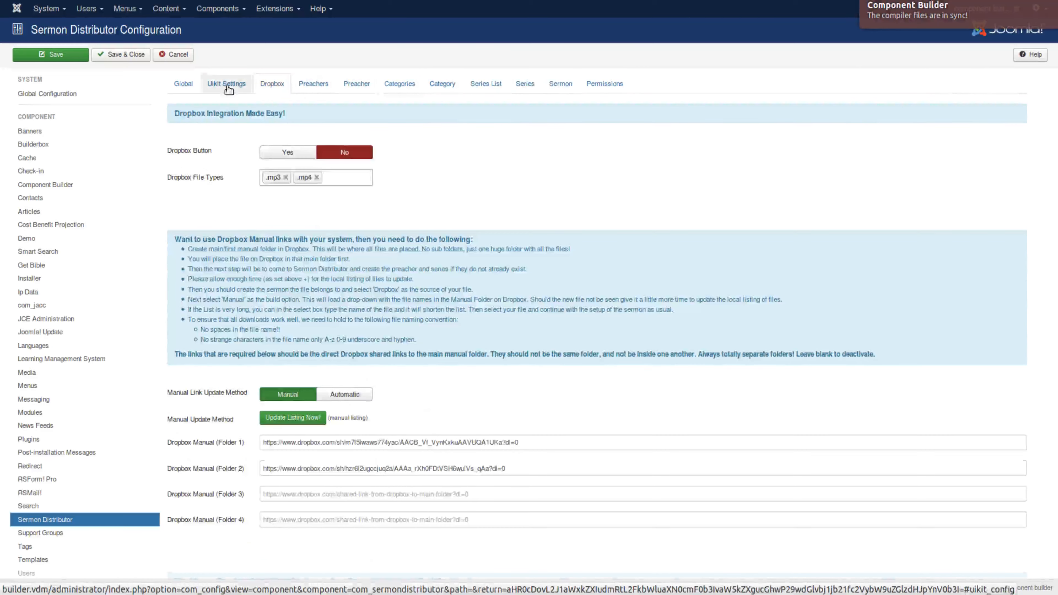
left_click(183, 87)
scroll(457, 246, "down", 8)
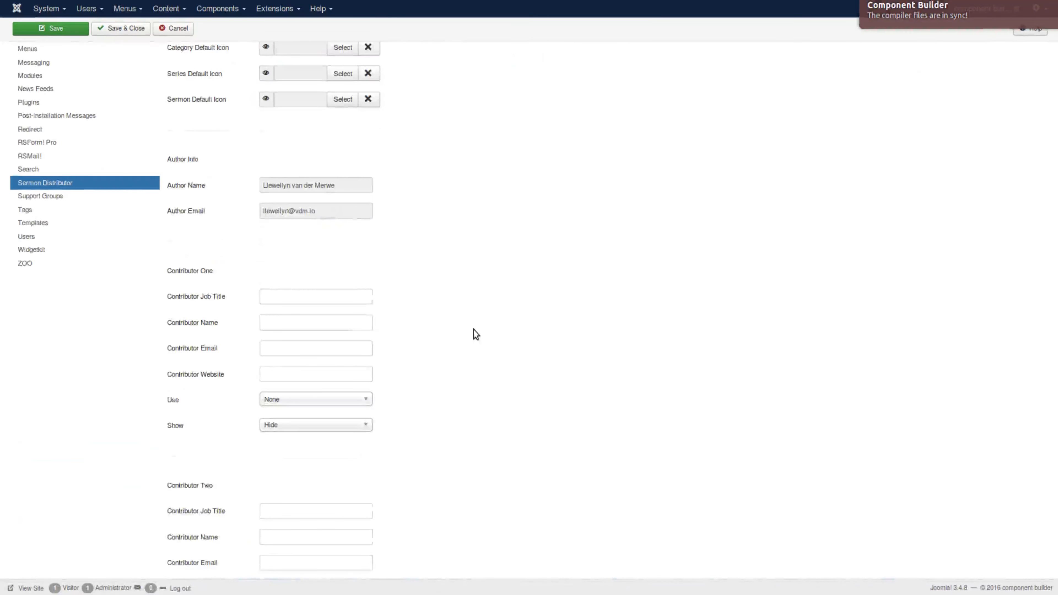
scroll(474, 329, "up", 8)
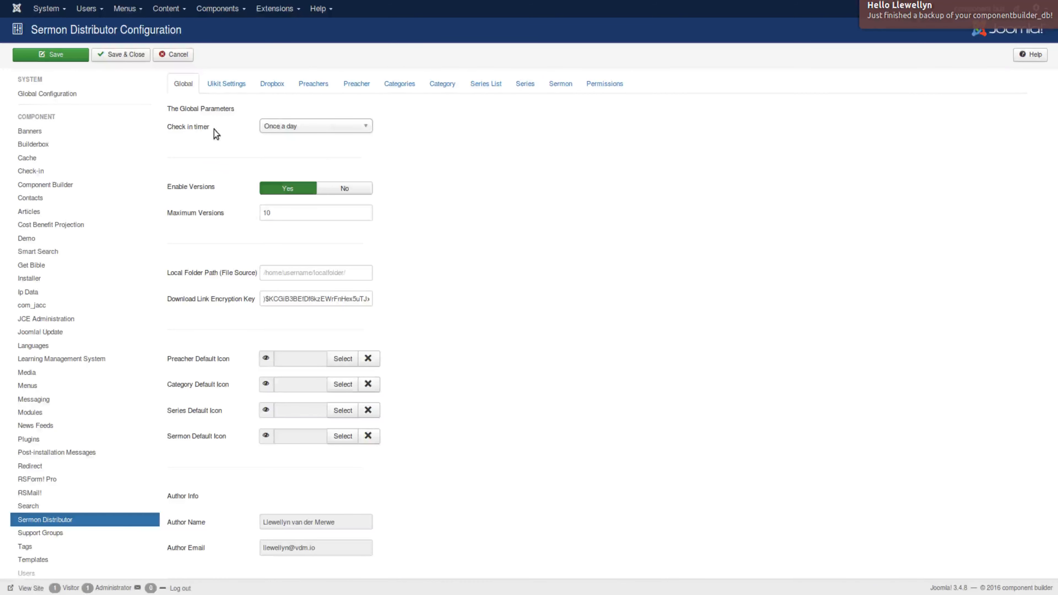
- Examine the check-in timer choices, the version settings and the author information in the global parameters
left_click(341, 126)
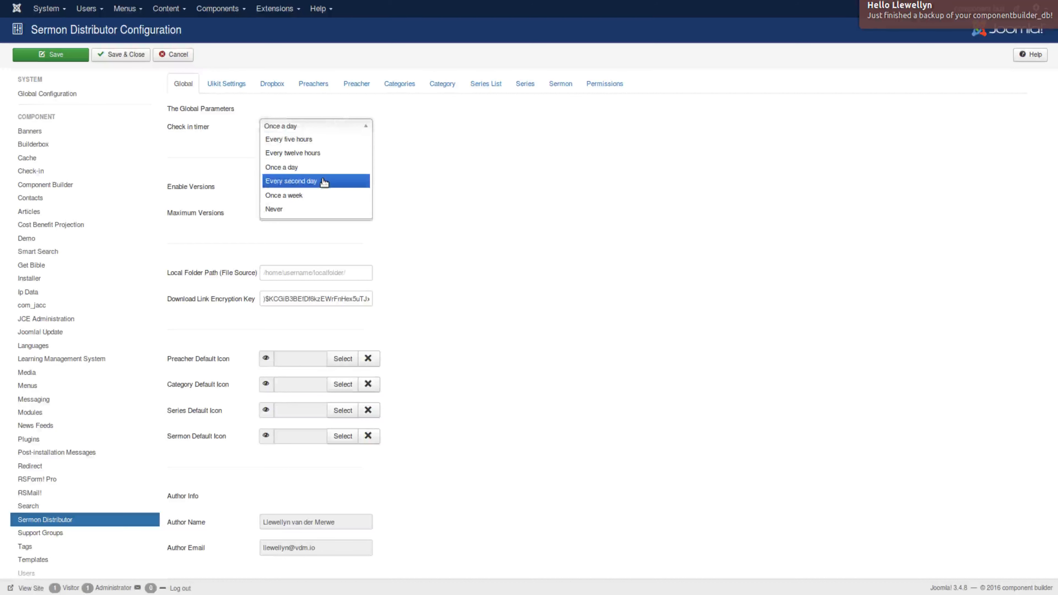
left_click(494, 185)
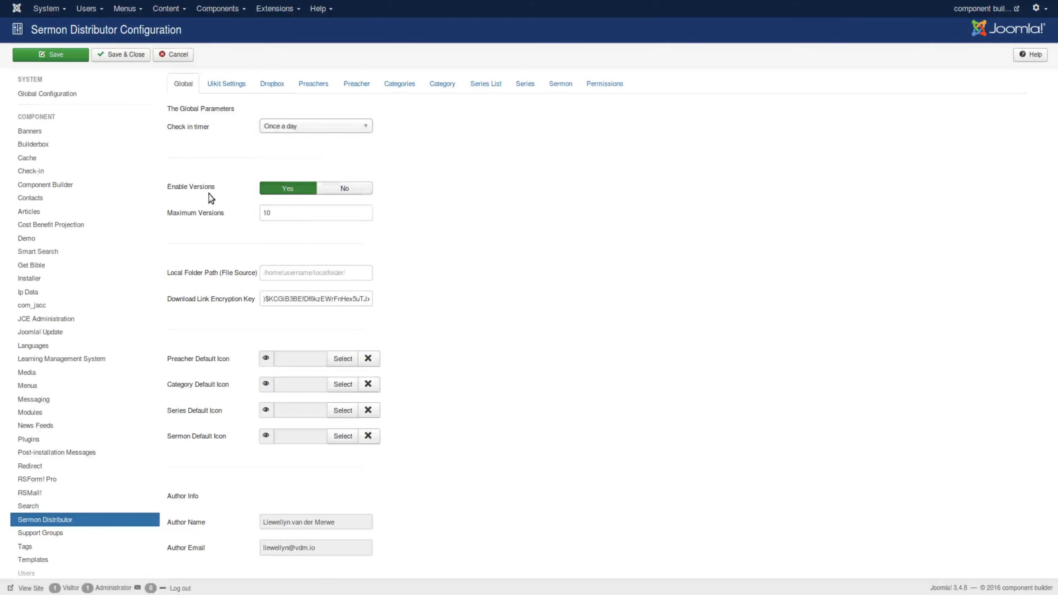
left_click(339, 187)
left_click(309, 190)
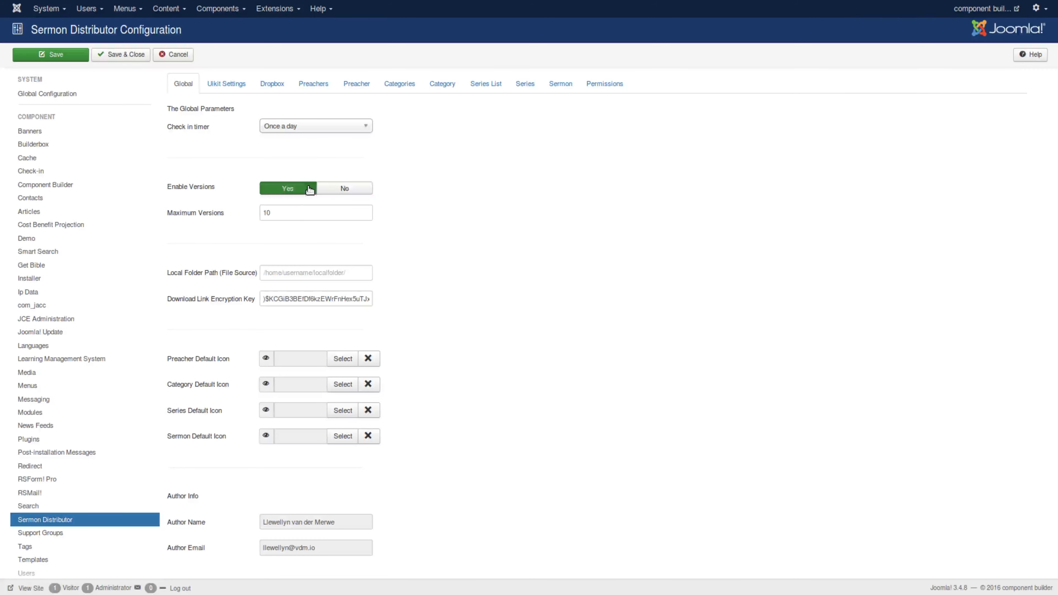
mouse_move(202, 216)
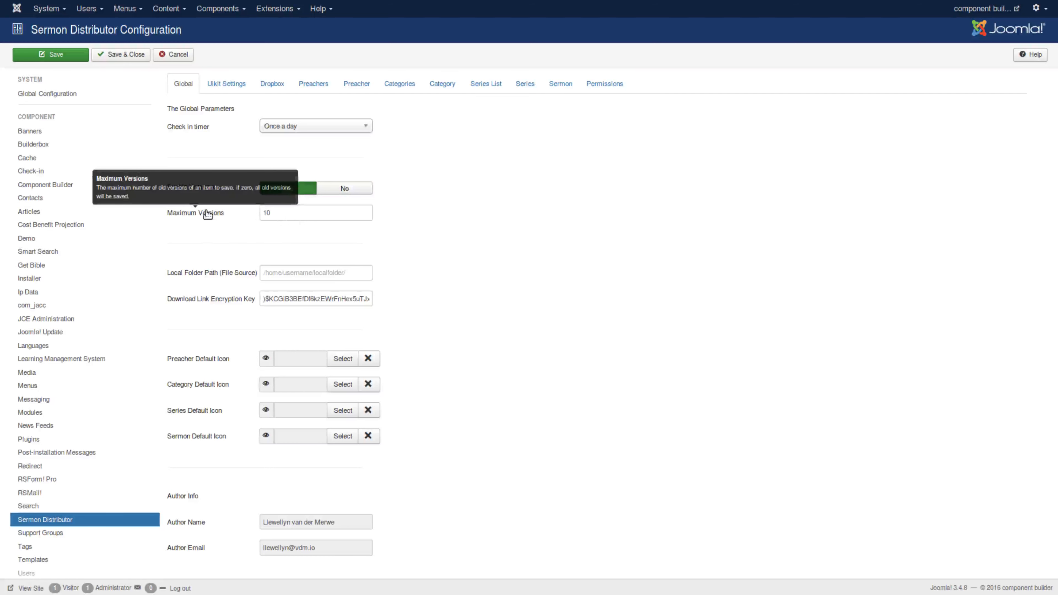
left_click(269, 213)
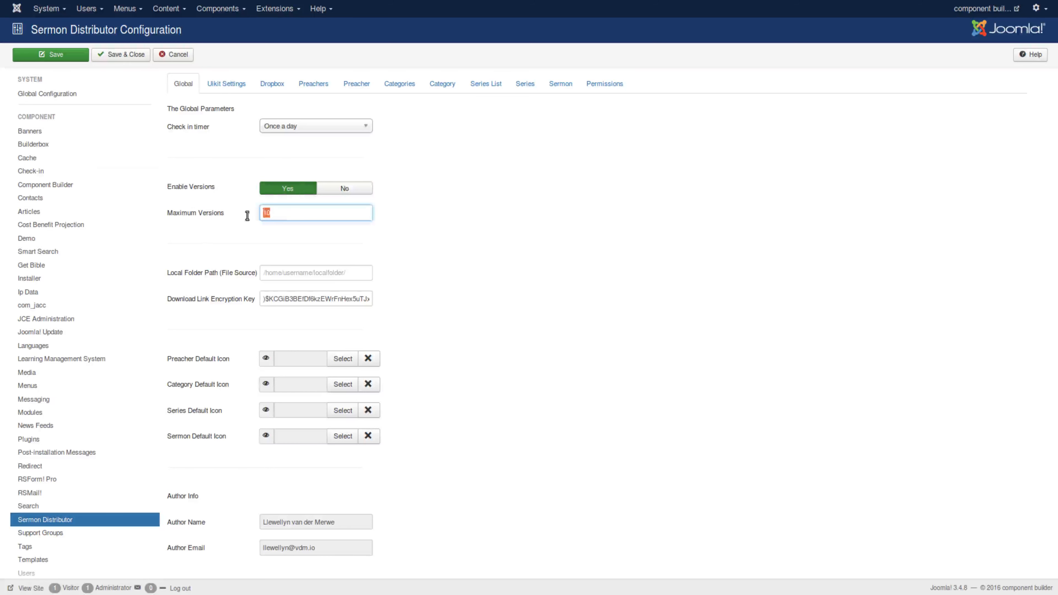
left_click(356, 232)
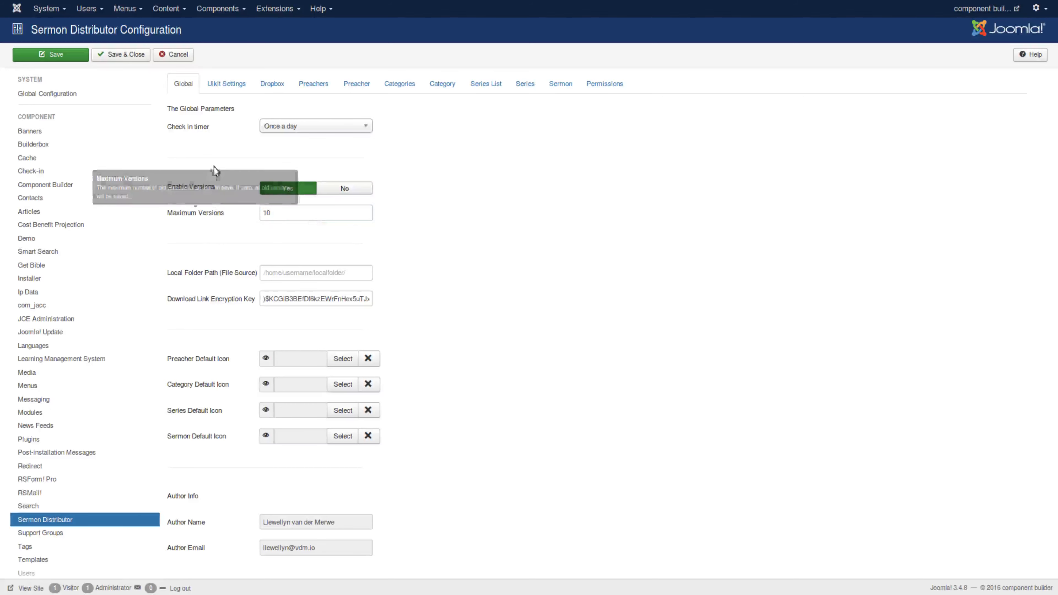
scroll(544, 259, "down", 6)
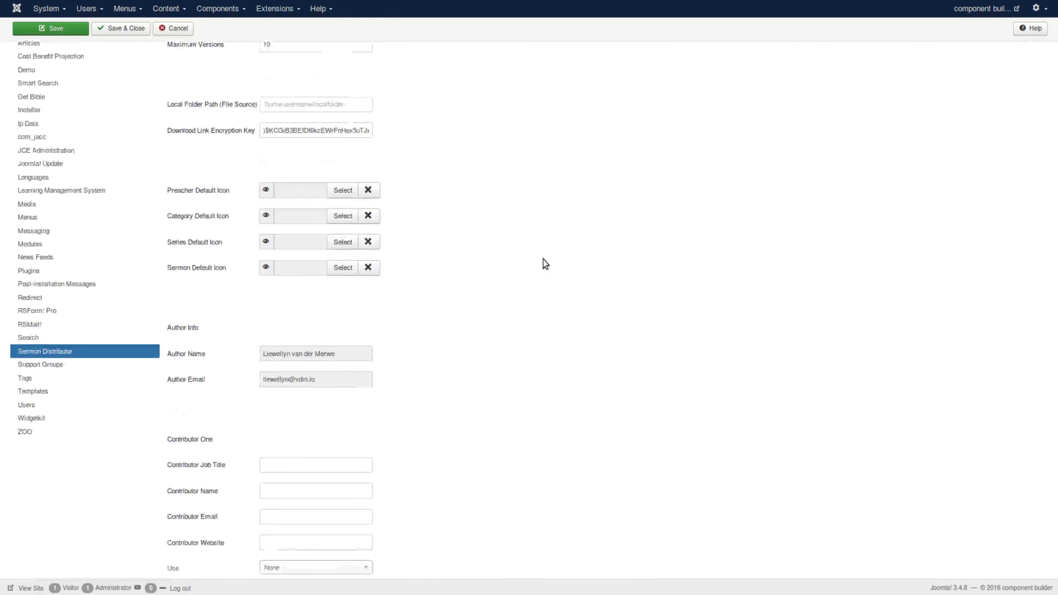
scroll(543, 258, "down", 3)
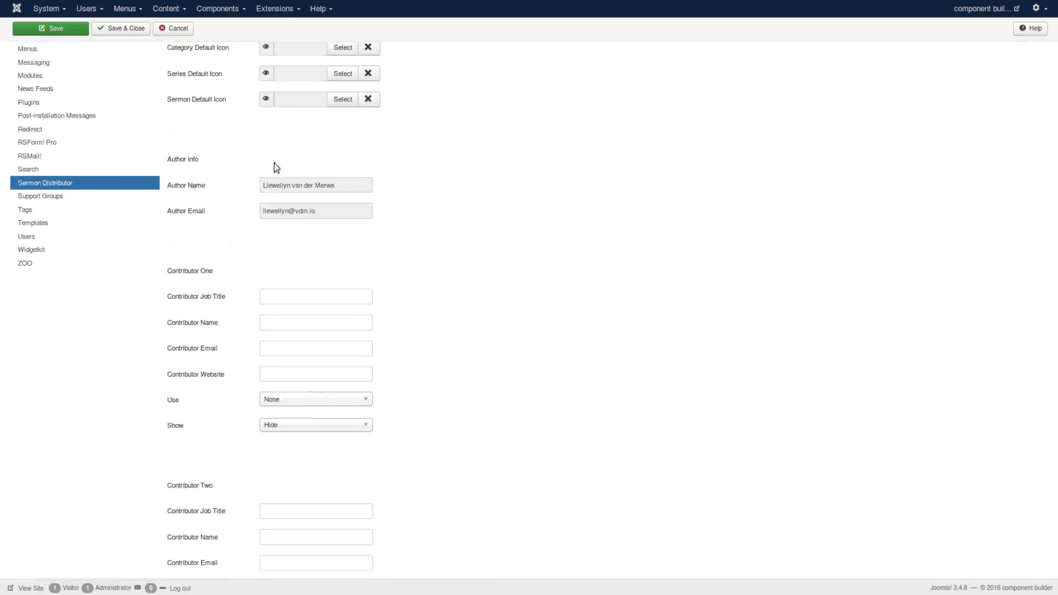
- Review the SermonDistributor component's custom config fields from Dropbox through Sermon and close the list without saving
scroll(492, 234, "down", 3)
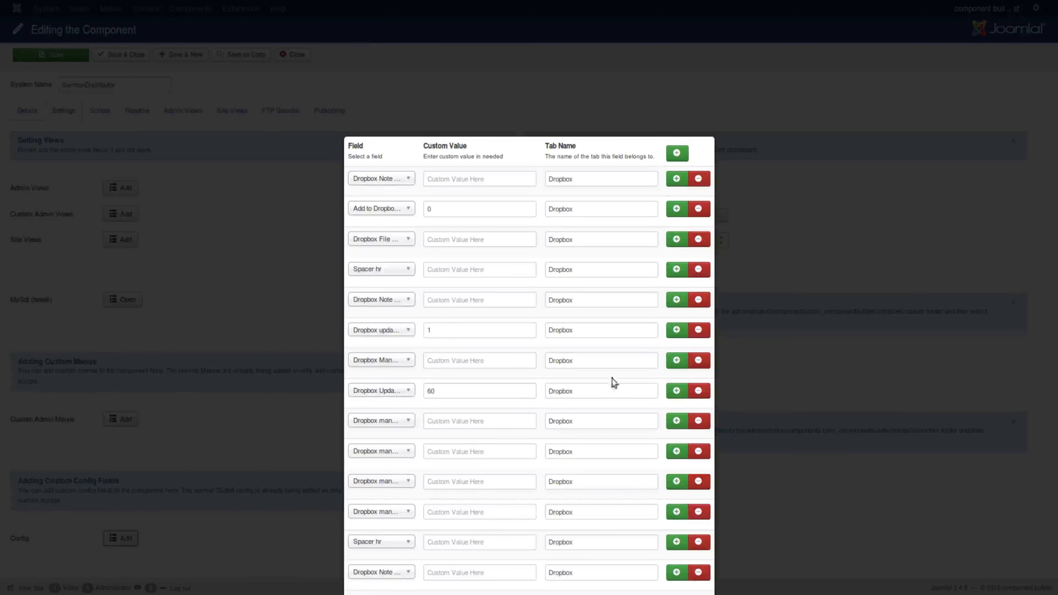
scroll(796, 414, "down", 5)
scroll(791, 434, "down", 20)
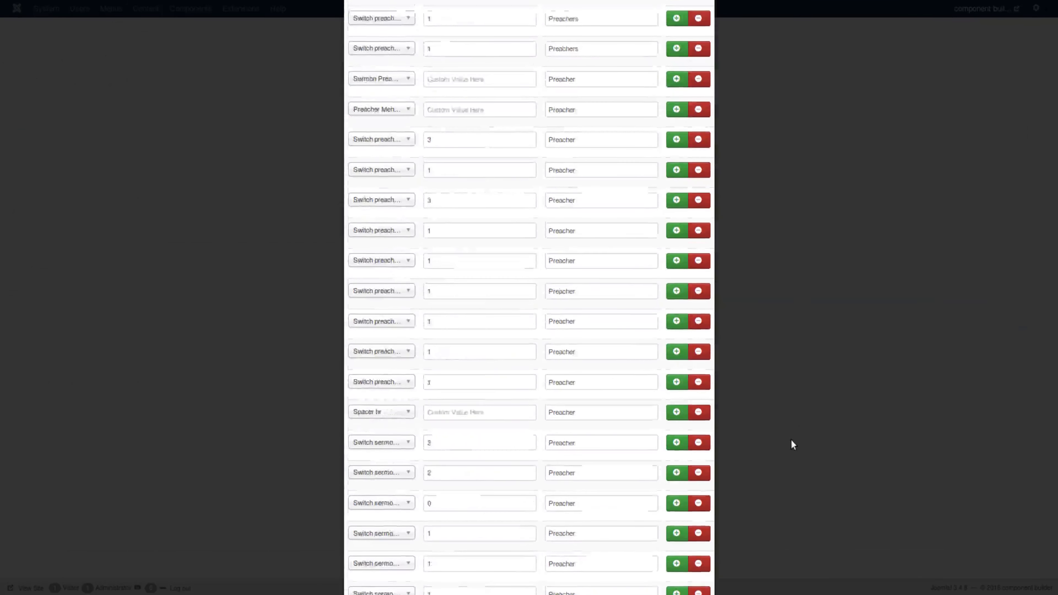
scroll(792, 445, "down", 20)
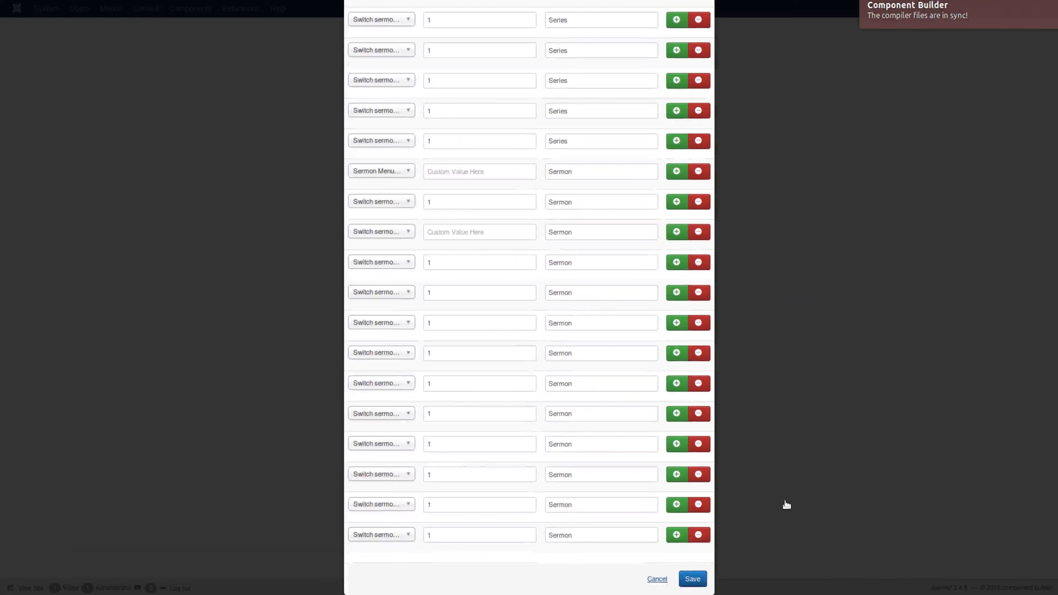
left_click(656, 579)
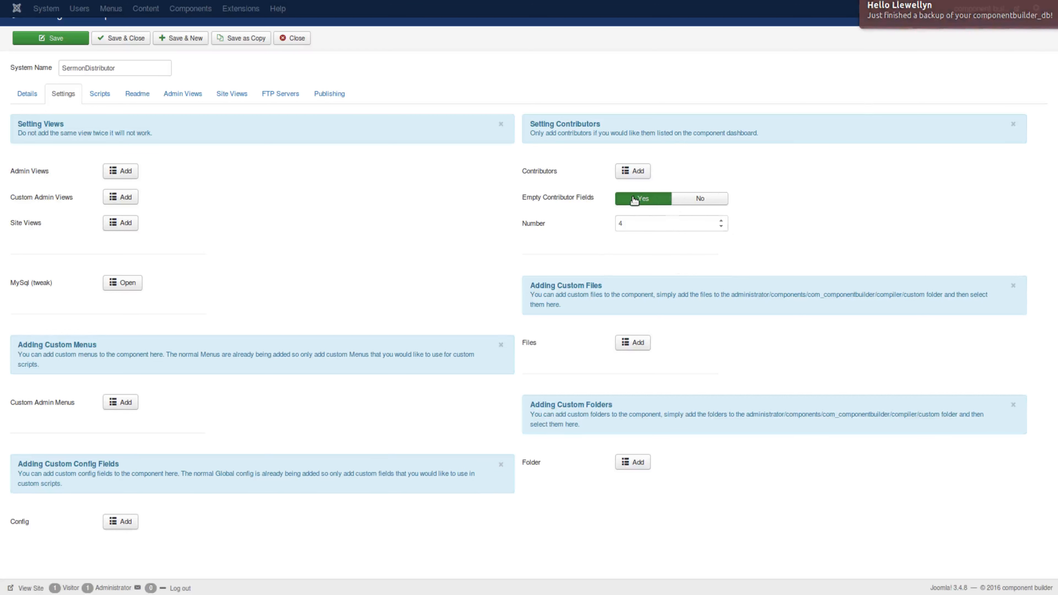
- Try adding four blank contributor rows to the SermonDistributor component and discard them
left_click(630, 170)
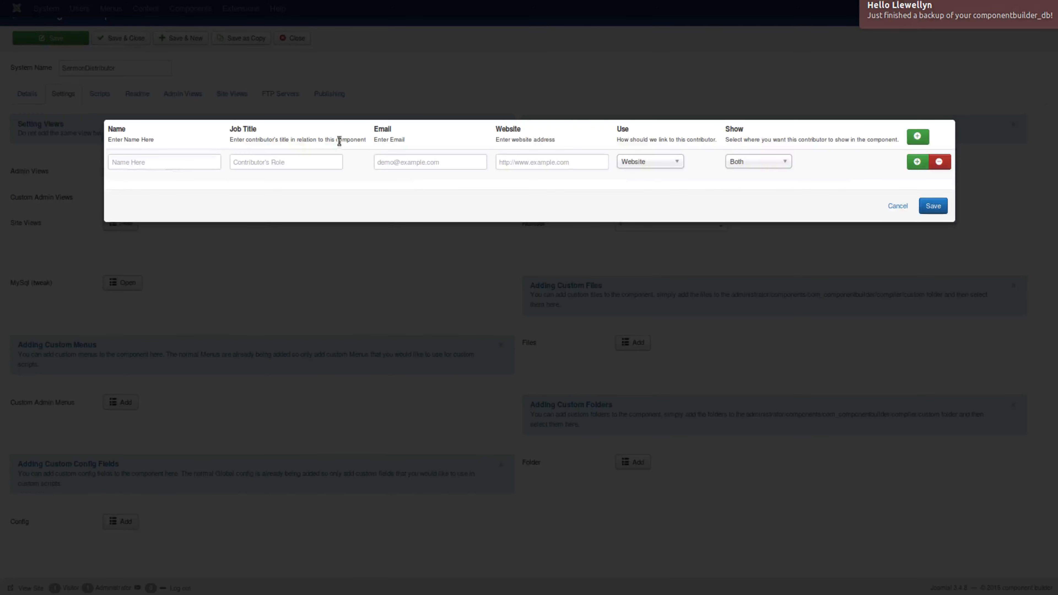
left_click(917, 162)
double_click(917, 163)
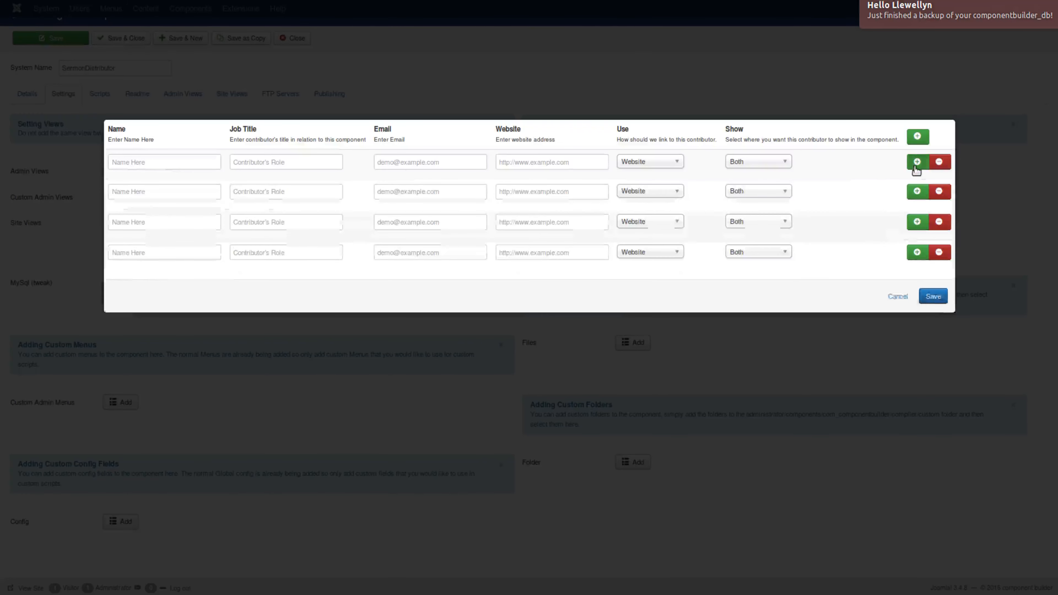
left_click(917, 164)
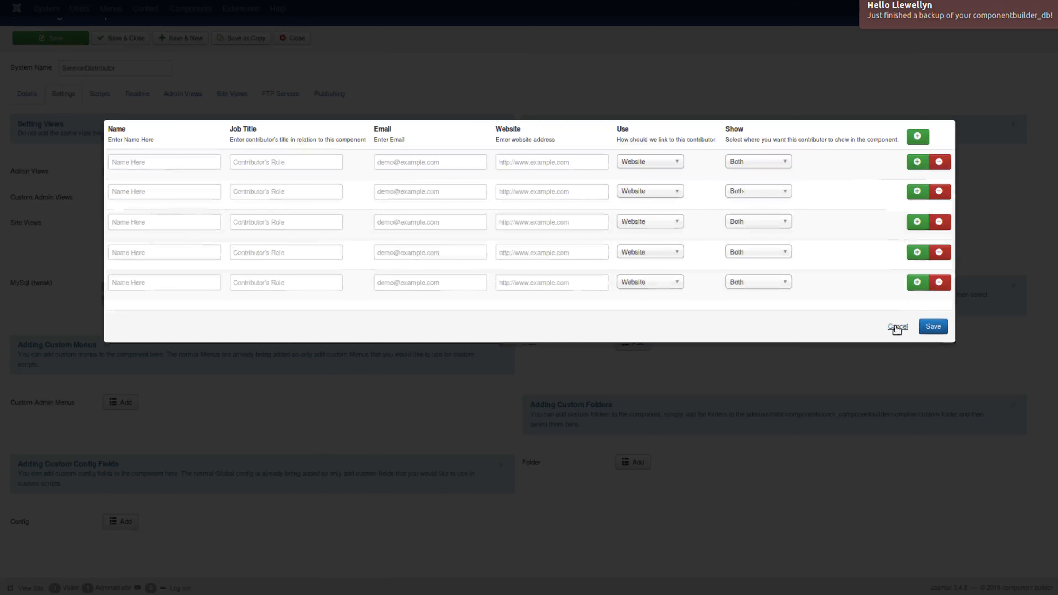
left_click(897, 328)
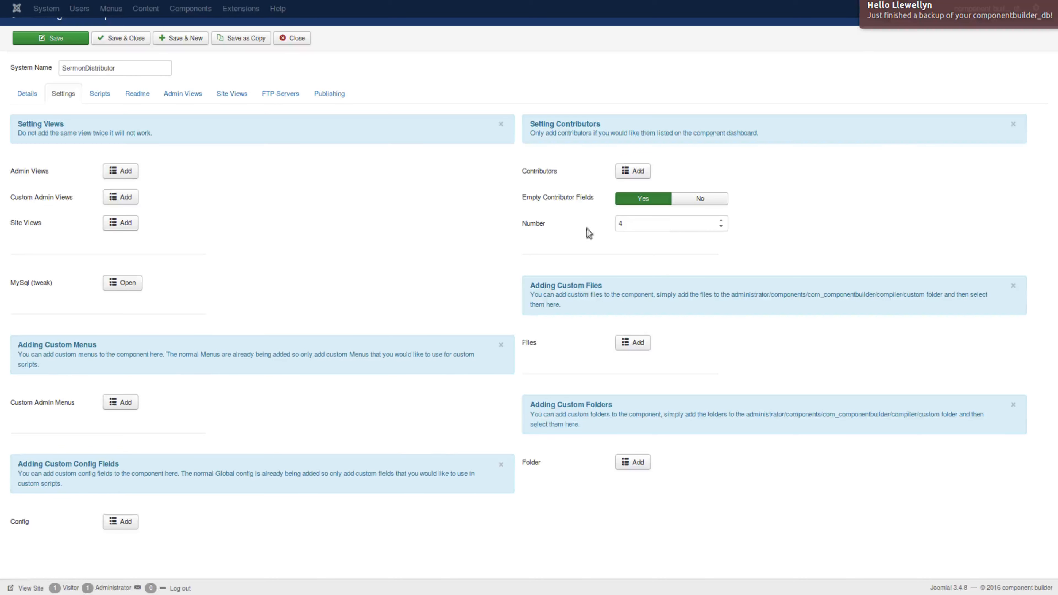
- Compare the component's empty contributor fields number with the Contributor One through Four sections in the Sermon Distributor configuration
left_click(623, 224)
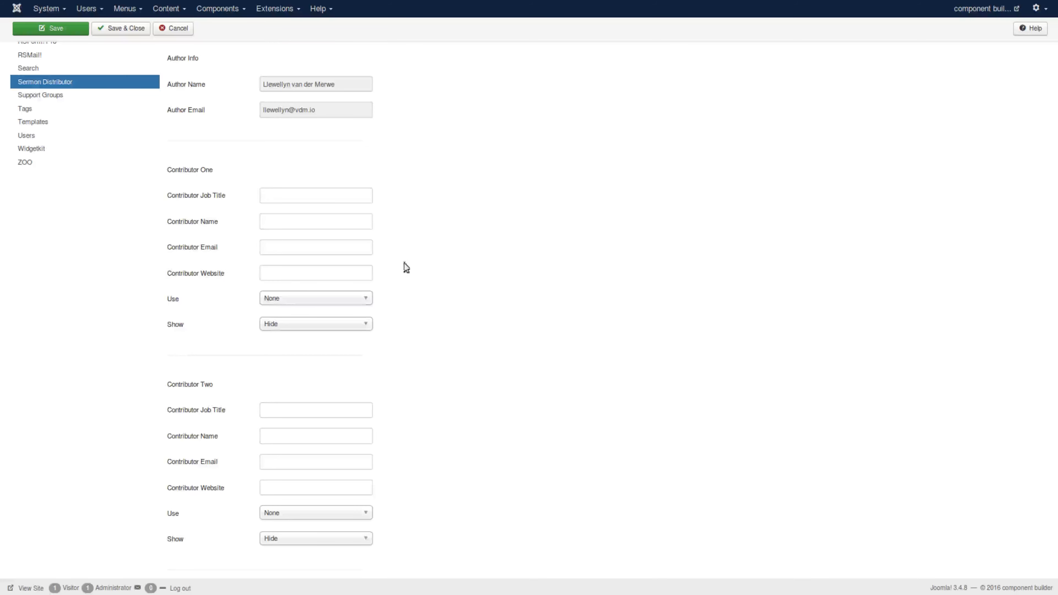
scroll(410, 268, "down", 2)
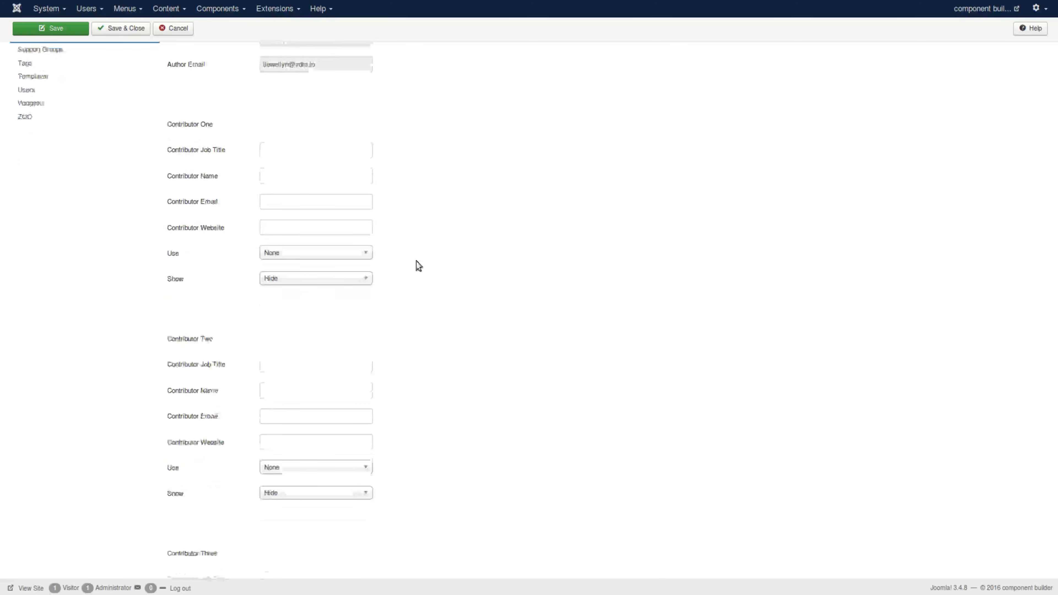
scroll(328, 199, "up", 2)
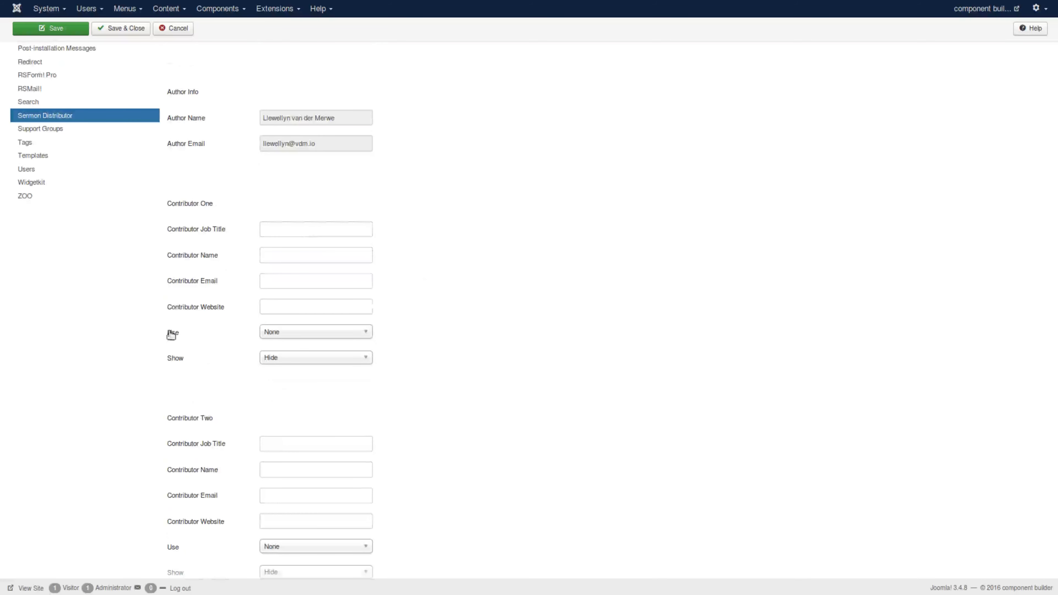
scroll(218, 343, "down", 12)
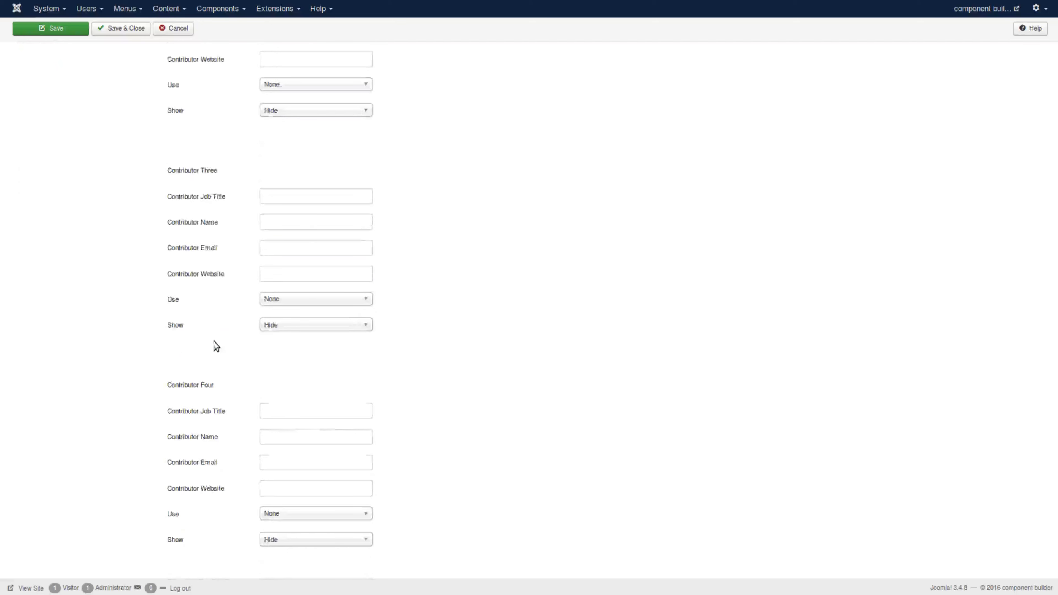
scroll(446, 367, "up", 1)
scroll(446, 366, "up", 10)
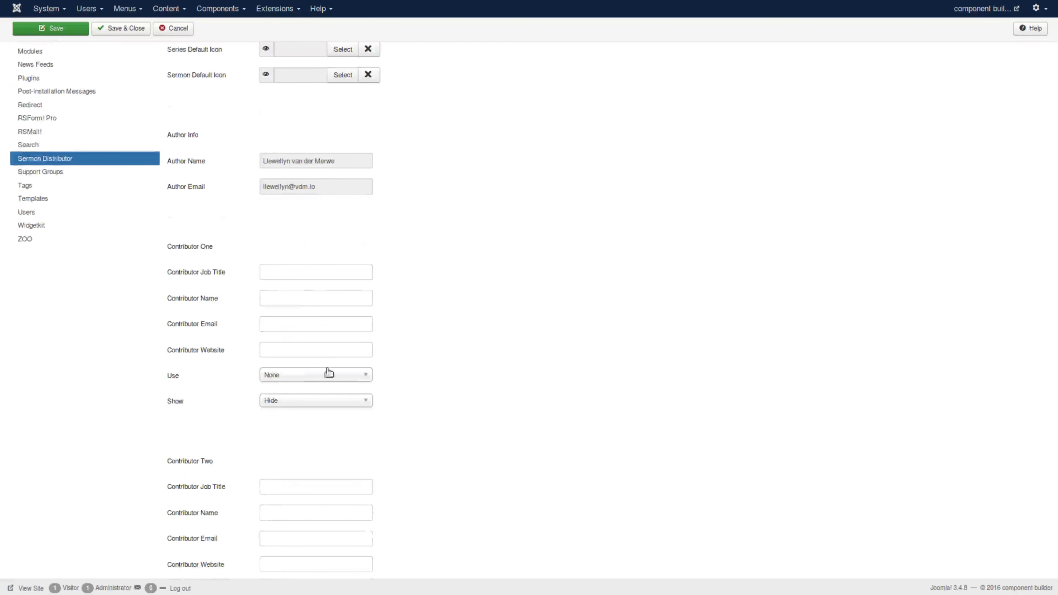
- Check the Use and Show choices for Contributor One and review the remaining global settings around it
left_click(296, 373)
left_click(487, 384)
left_click(313, 407)
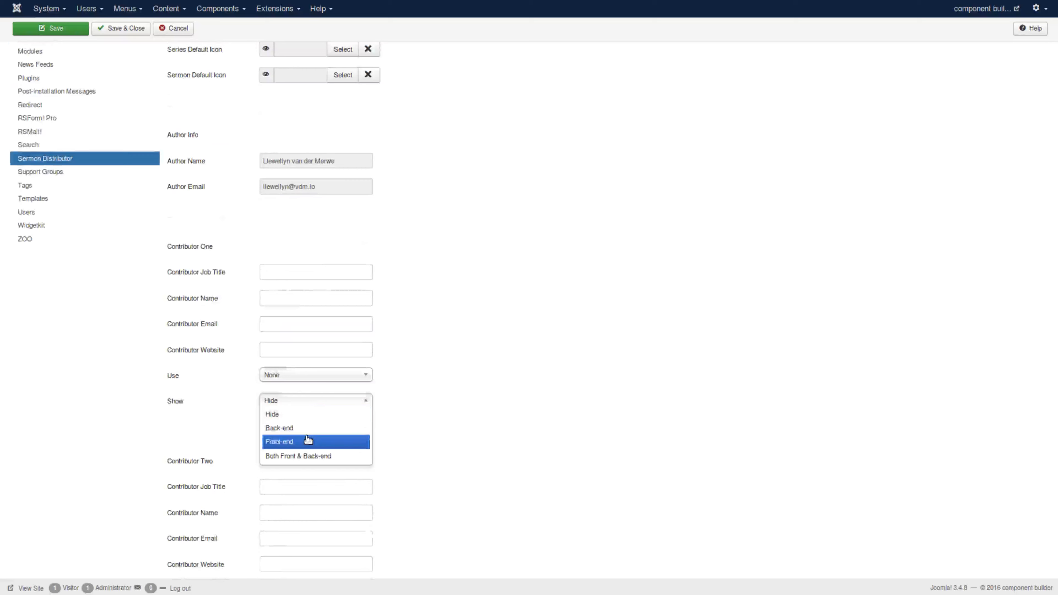
left_click(435, 425)
scroll(476, 422, "up", 5)
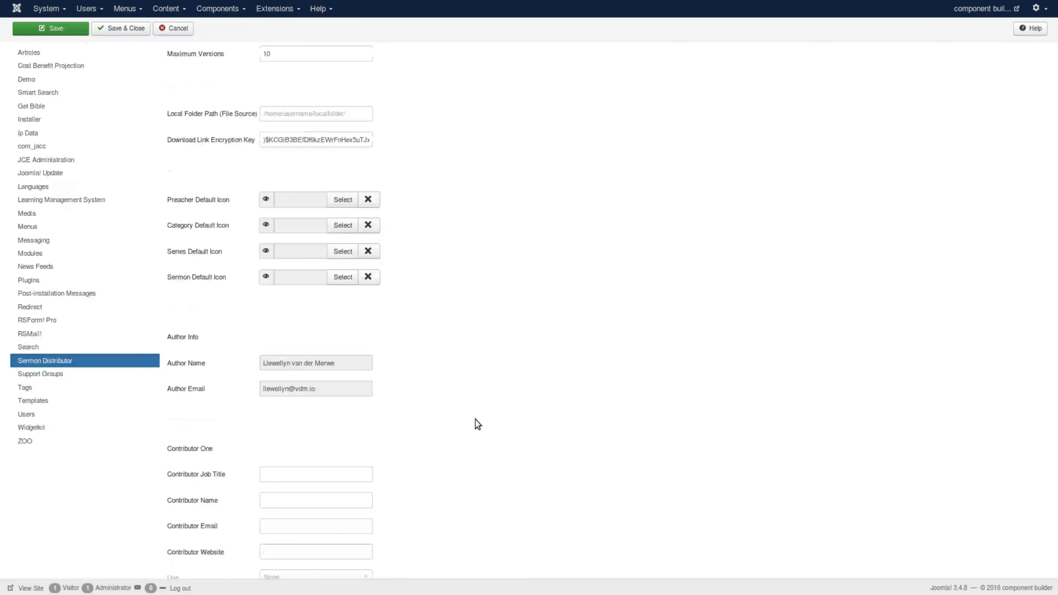
scroll(478, 424, "down", 5)
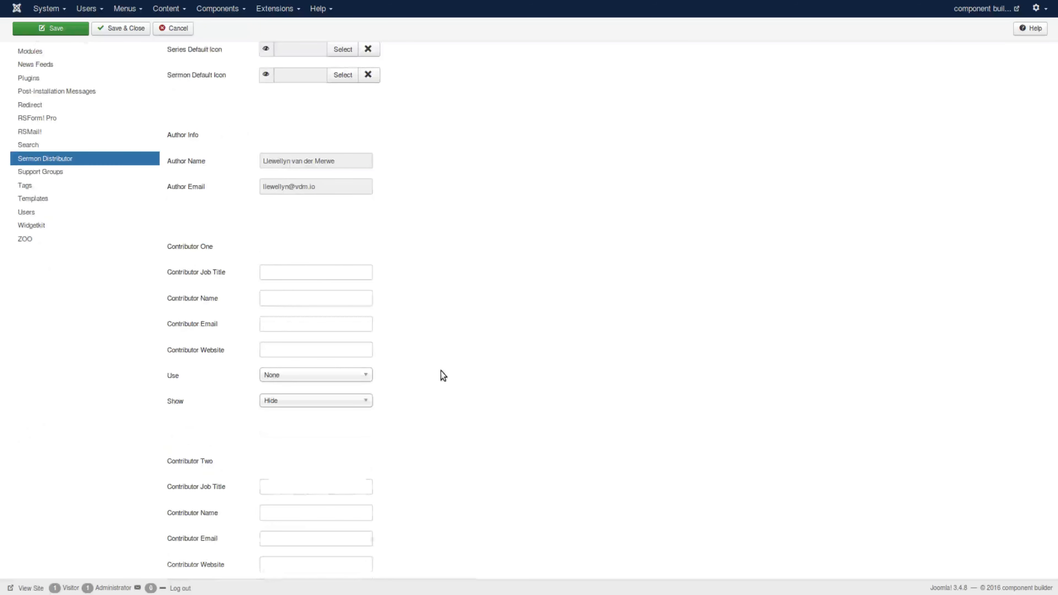
scroll(441, 373, "down", 1)
scroll(502, 381, "up", 8)
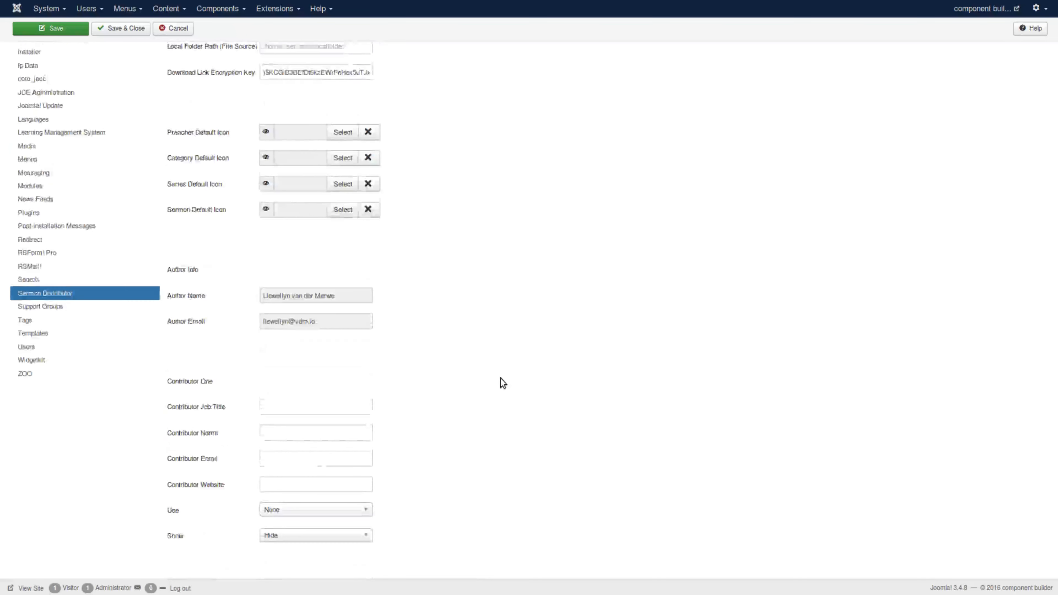
scroll(500, 378, "up", 2)
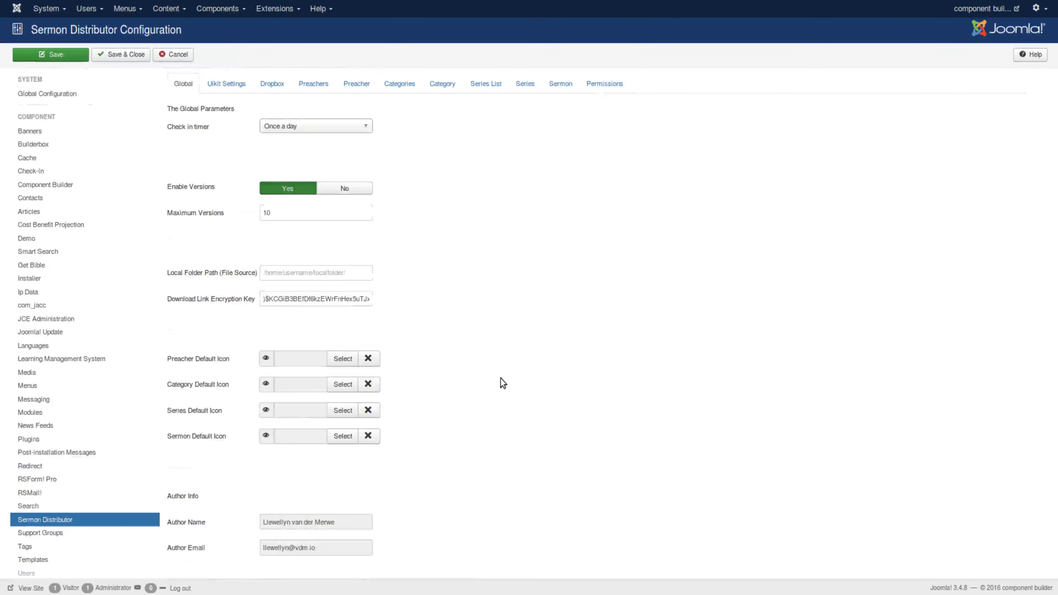
- View the Permissions and Uikit Settings of Sermon Distributor, and open the SermonDistributor component's scripts section
left_click(608, 88)
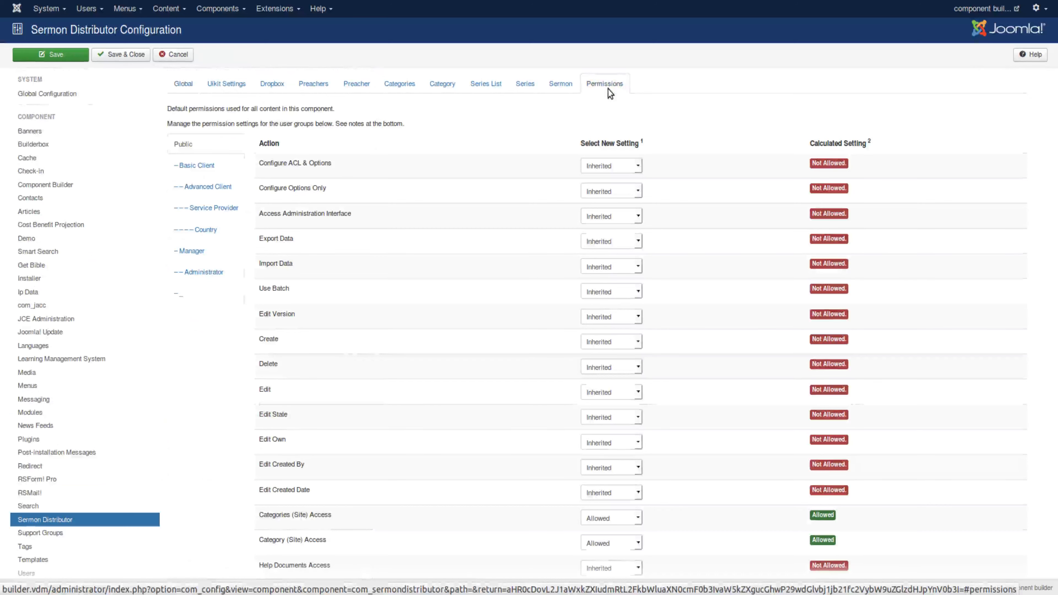
left_click(229, 84)
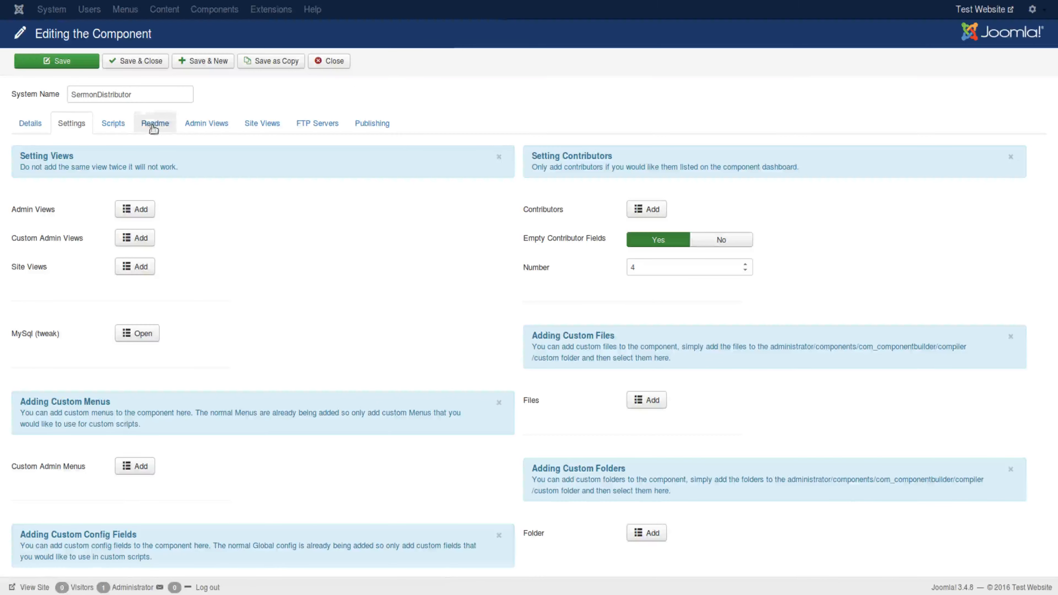
left_click(112, 126)
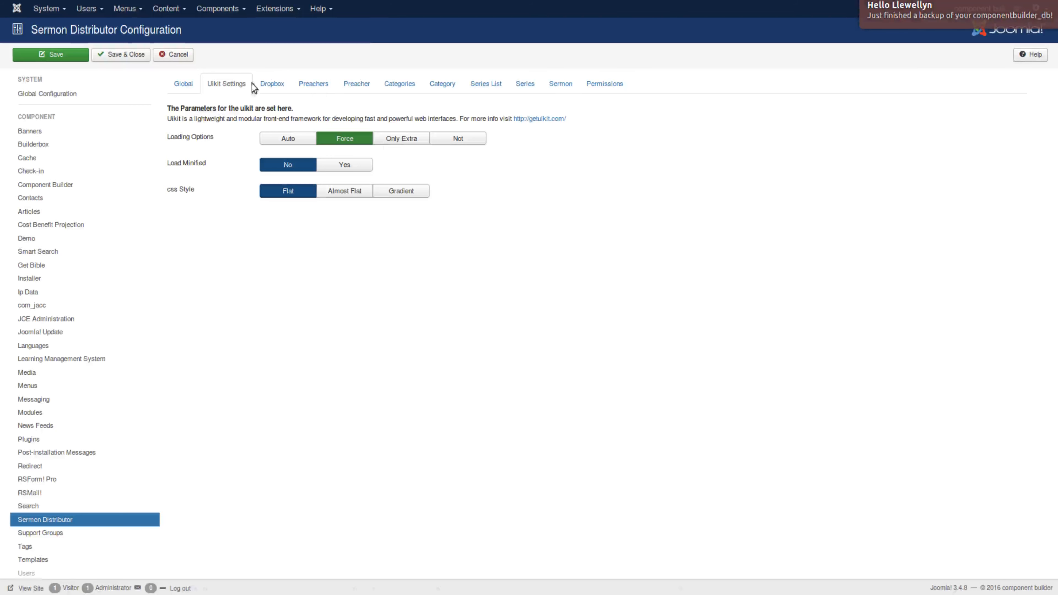
- Go through the Dropbox, Preachers, Preacher, Categories, Category and Series List groups of the Sermon Distributor configuration
left_click(277, 85)
left_click(314, 83)
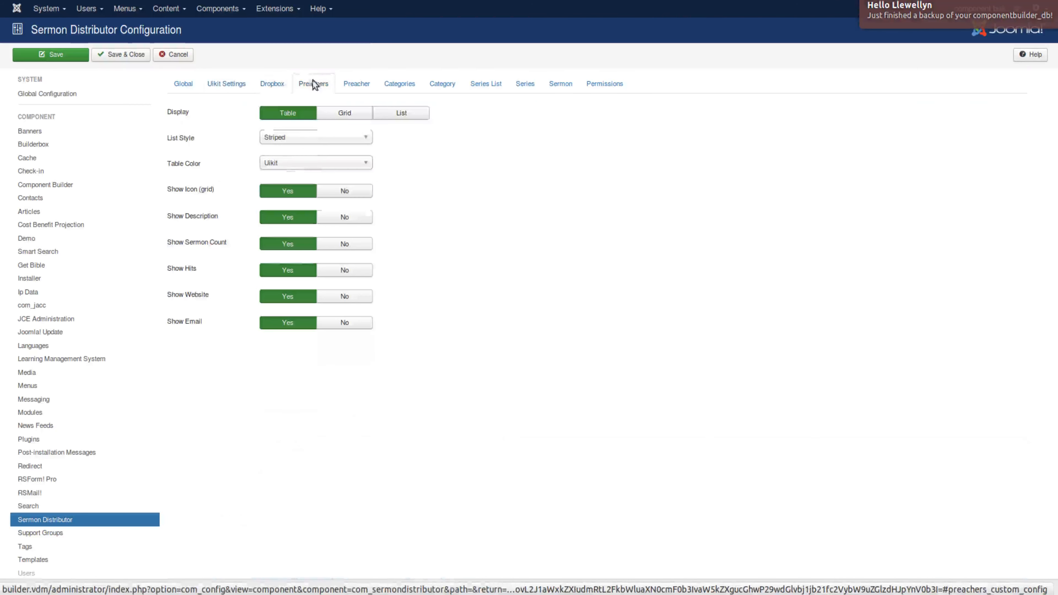
left_click(351, 85)
left_click(398, 84)
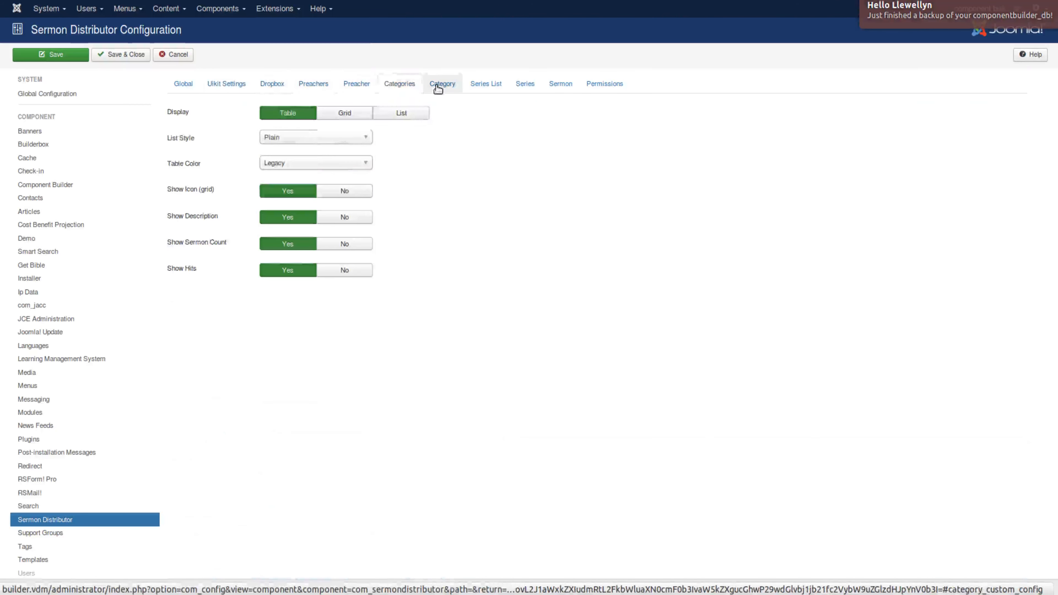
left_click(438, 85)
left_click(483, 88)
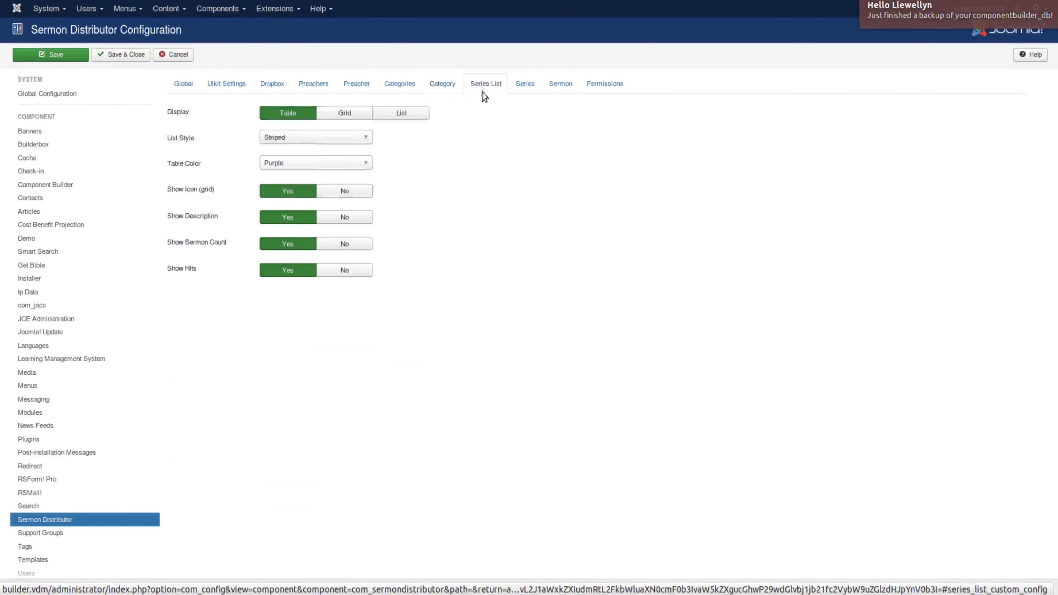
- View the Series and Sermon groups of the Sermon Distributor configuration, and open Component Builder's Fields list
left_click(530, 91)
left_click(561, 87)
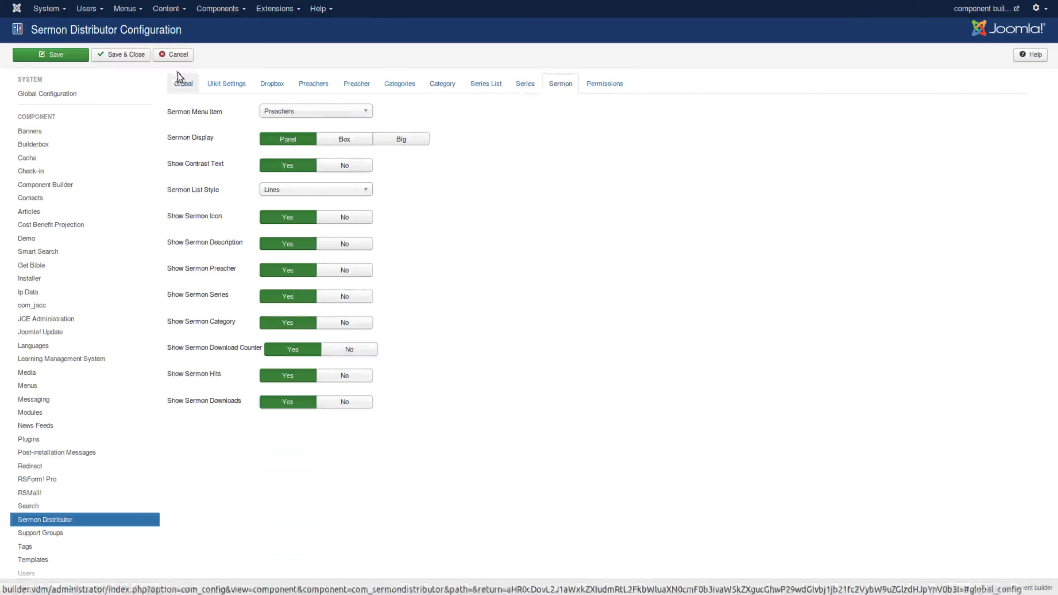
left_click(166, 54)
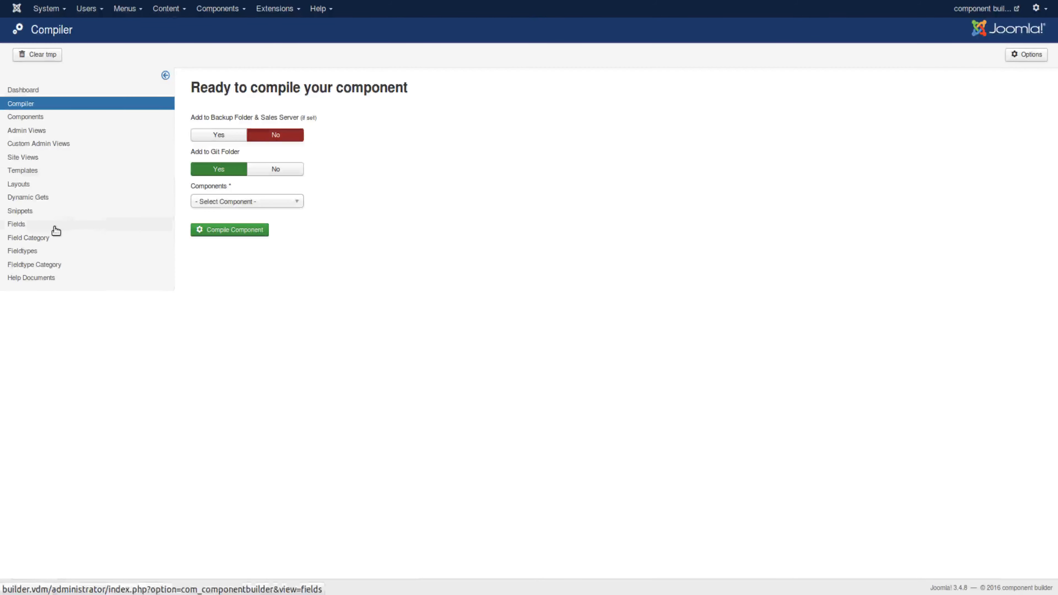
left_click(55, 227)
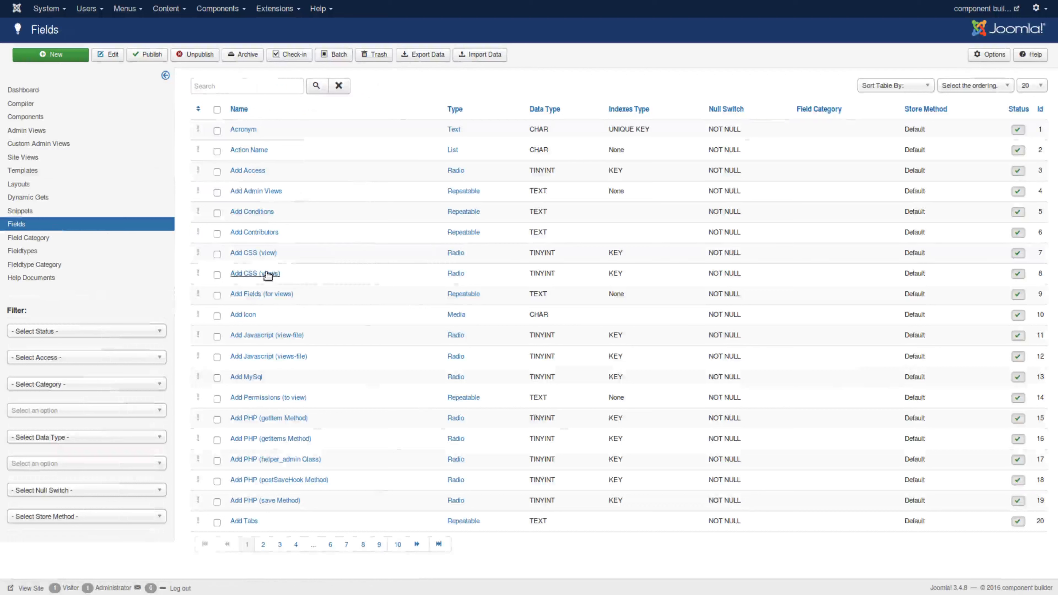
left_click_drag(290, 278, 232, 271)
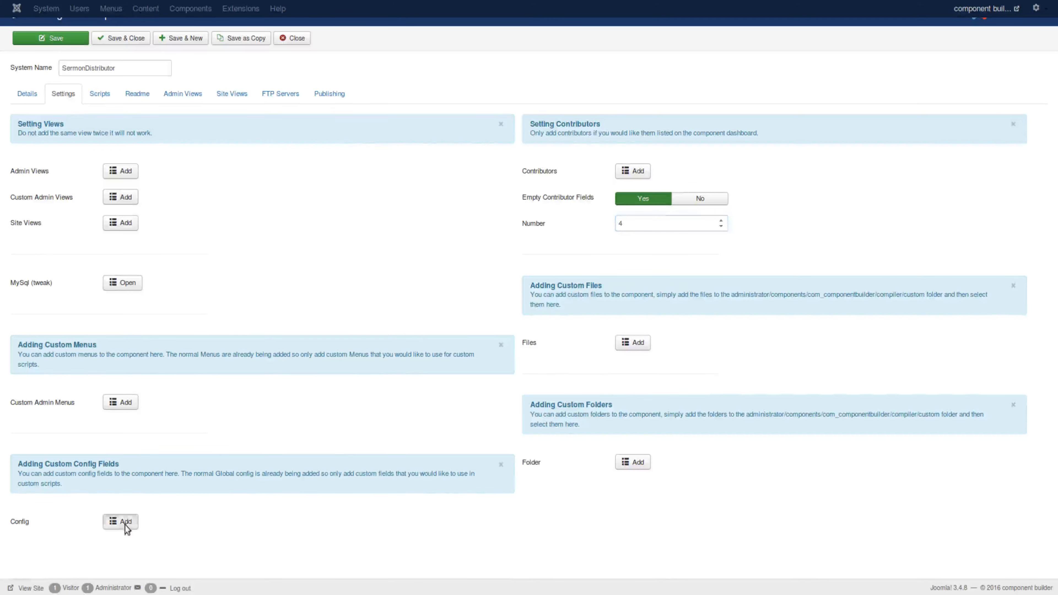
- Open the SermonDistributor component's custom config fields and examine the Tab Name values of the first two Dropbox rows
left_click(125, 524)
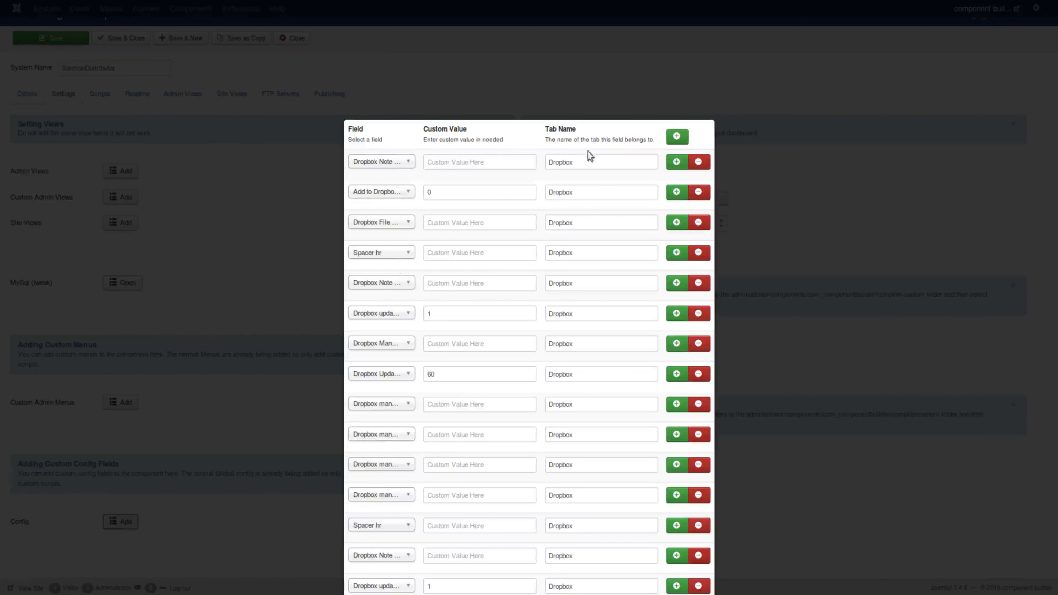
left_click_drag(545, 128, 573, 128)
left_click(583, 163)
left_click_drag(584, 162, 545, 162)
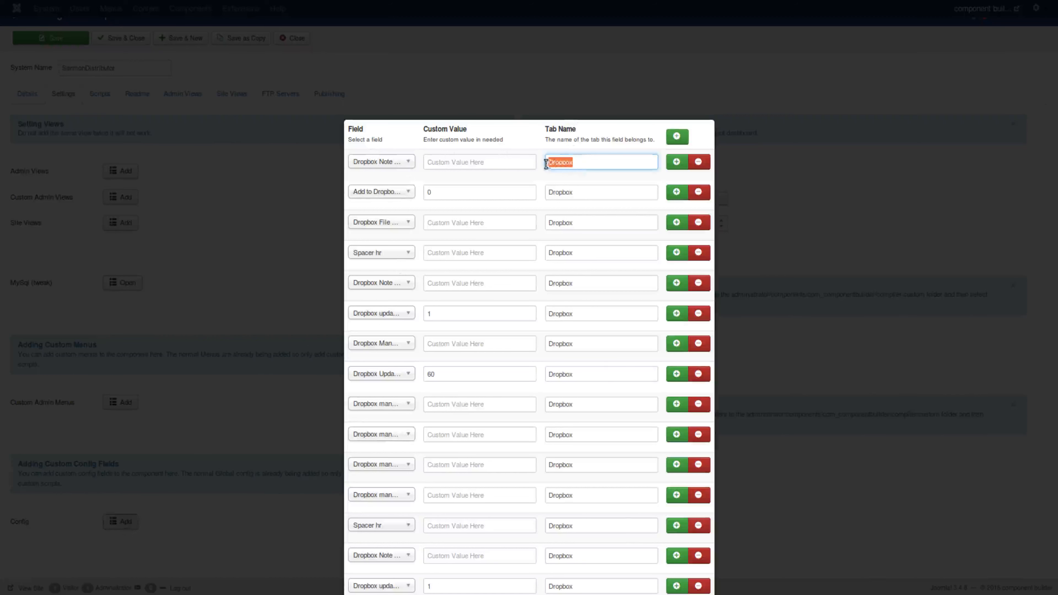
left_click(573, 191)
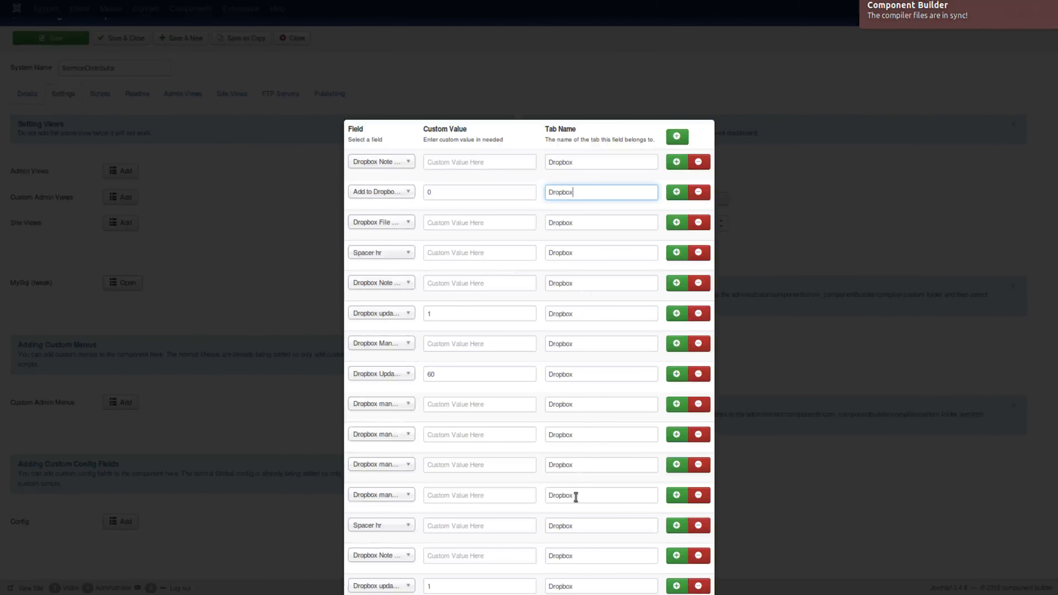
- Go through more of the Dropbox config rows and check the available field choices for the first Dropbox update method row
scroll(580, 495, "down", 3)
scroll(586, 486, "down", 2)
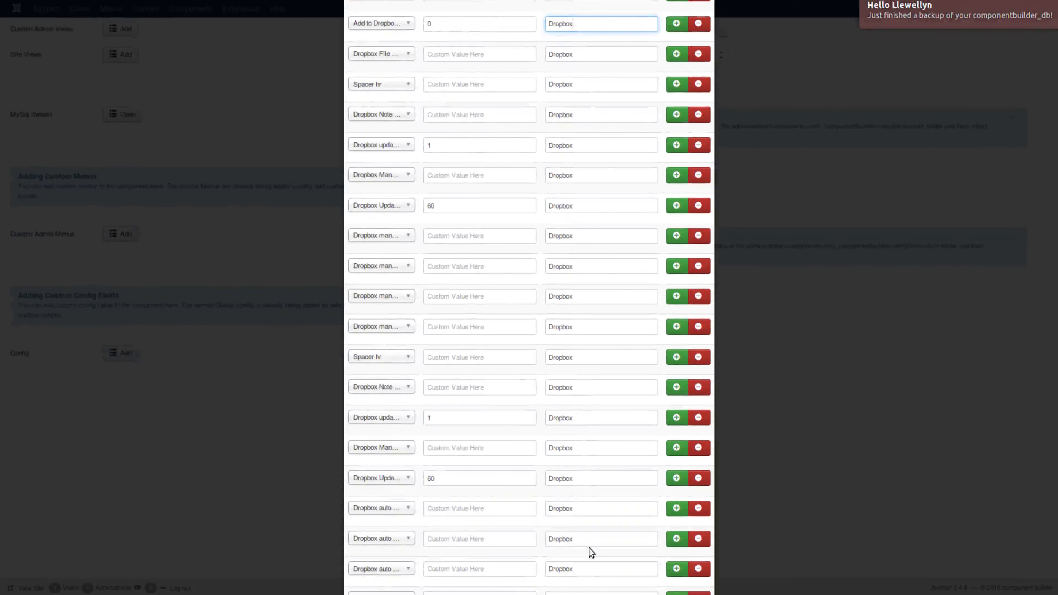
scroll(589, 548, "down", 1)
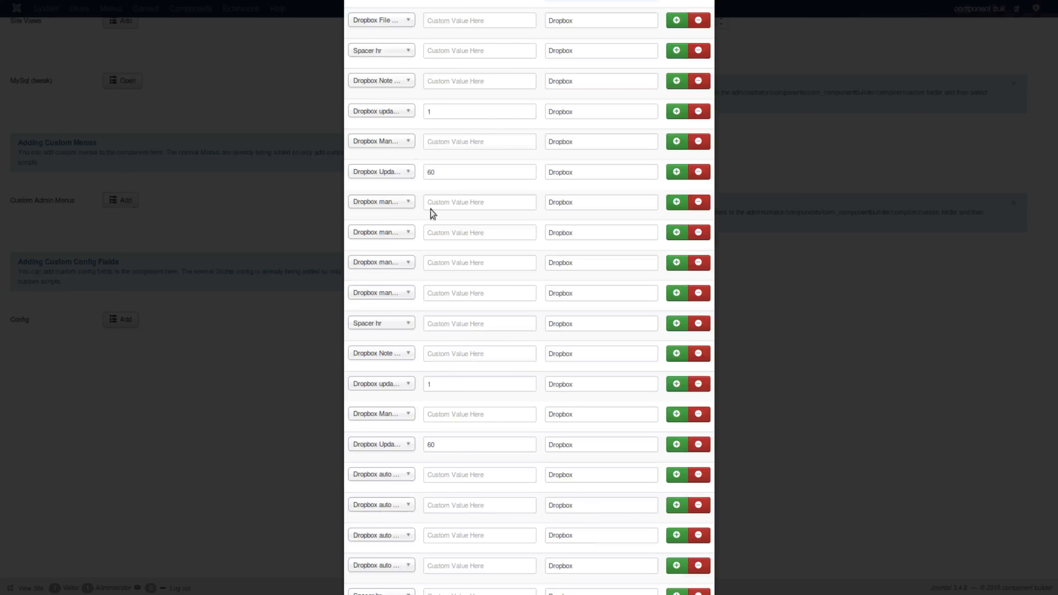
left_click(388, 110)
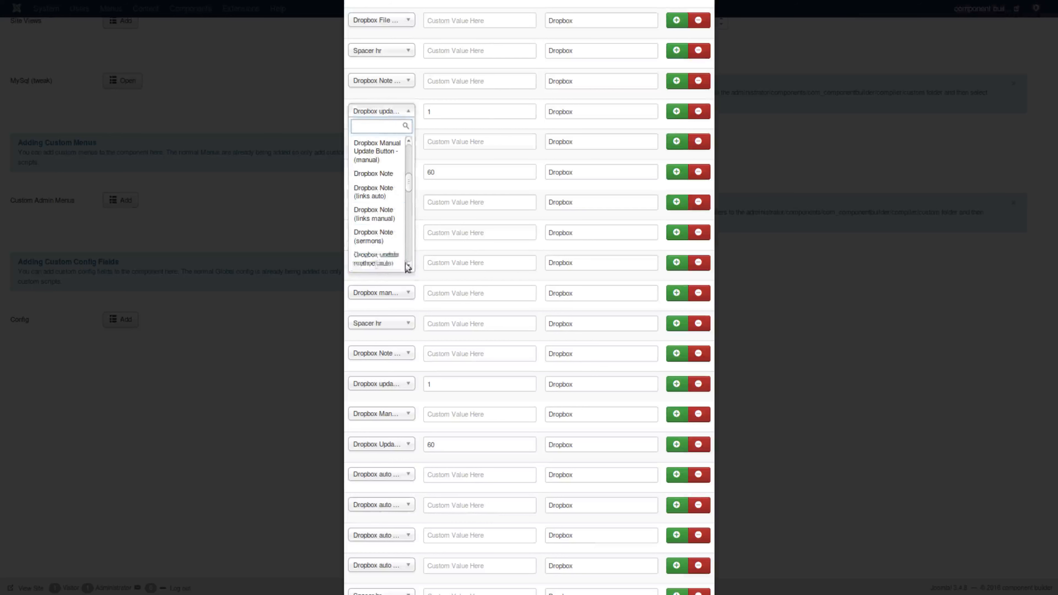
left_click(441, 119)
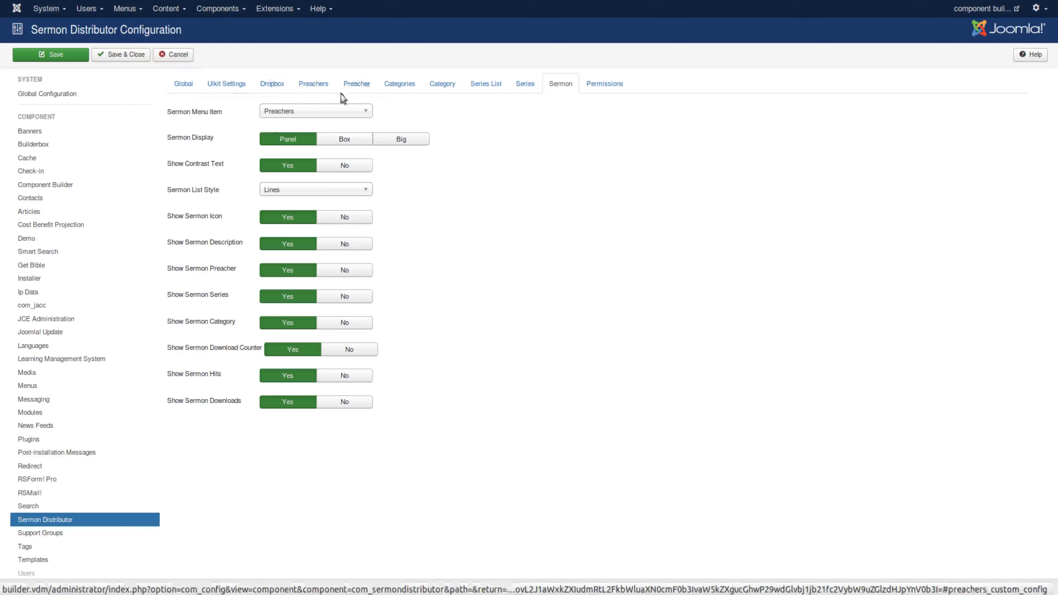
- Start a manual listing update from the Dropbox group of the Sermon Distributor configuration
left_click(275, 87)
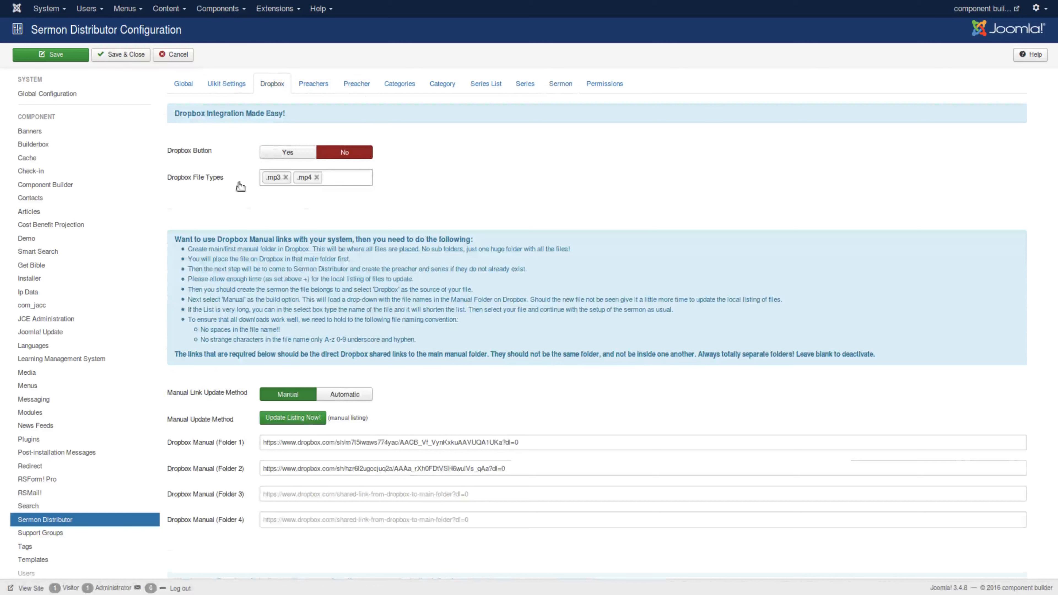
scroll(440, 338, "down", 3)
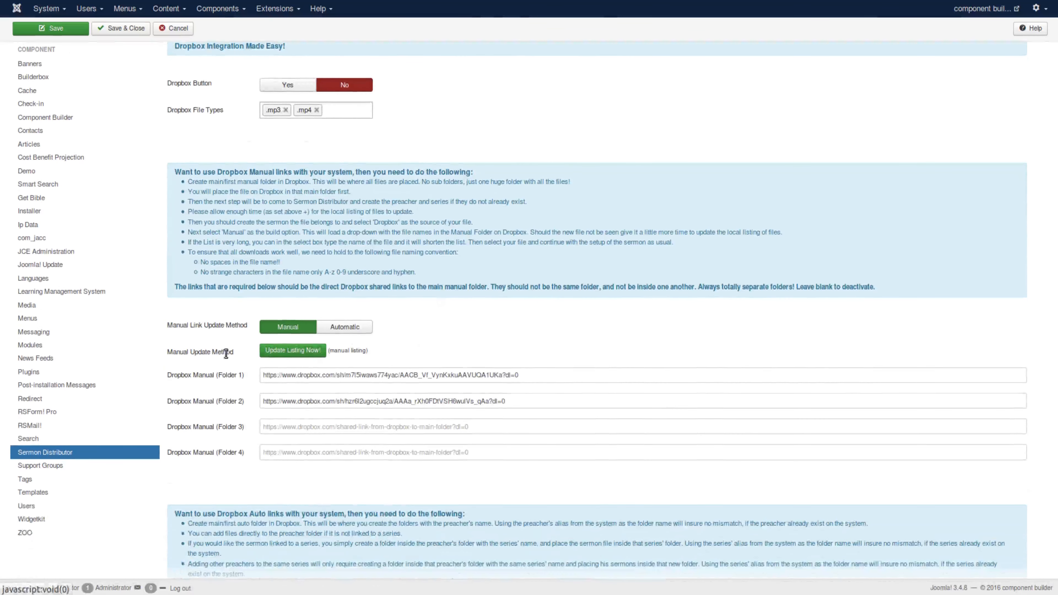
left_click(293, 351)
- Check the progress of the manual Dropbox update in the page notice and beside the Manual Update Method
scroll(372, 294, "up", 3)
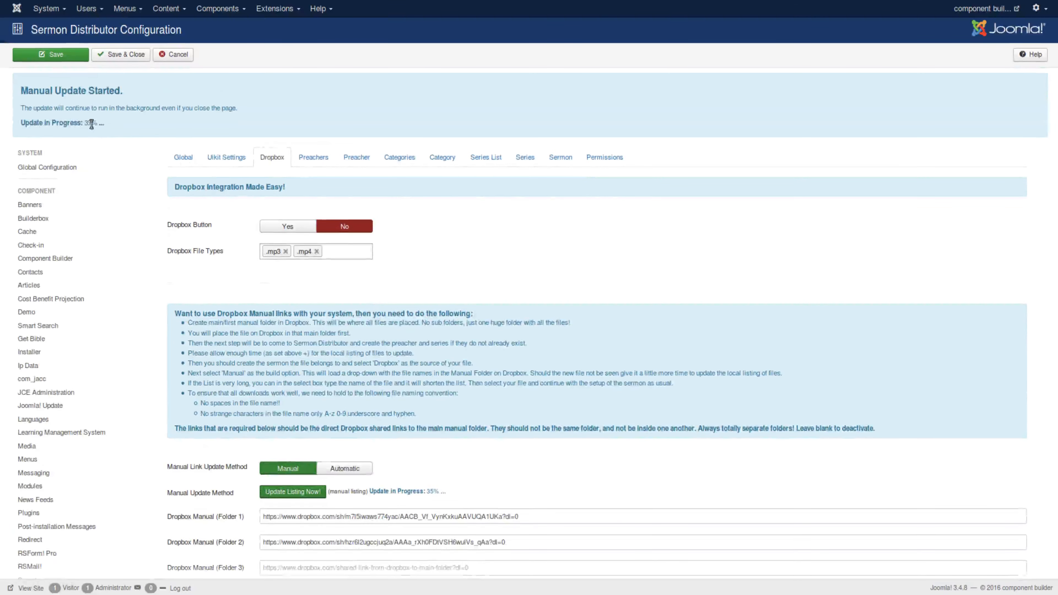
scroll(552, 260, "down", 3)
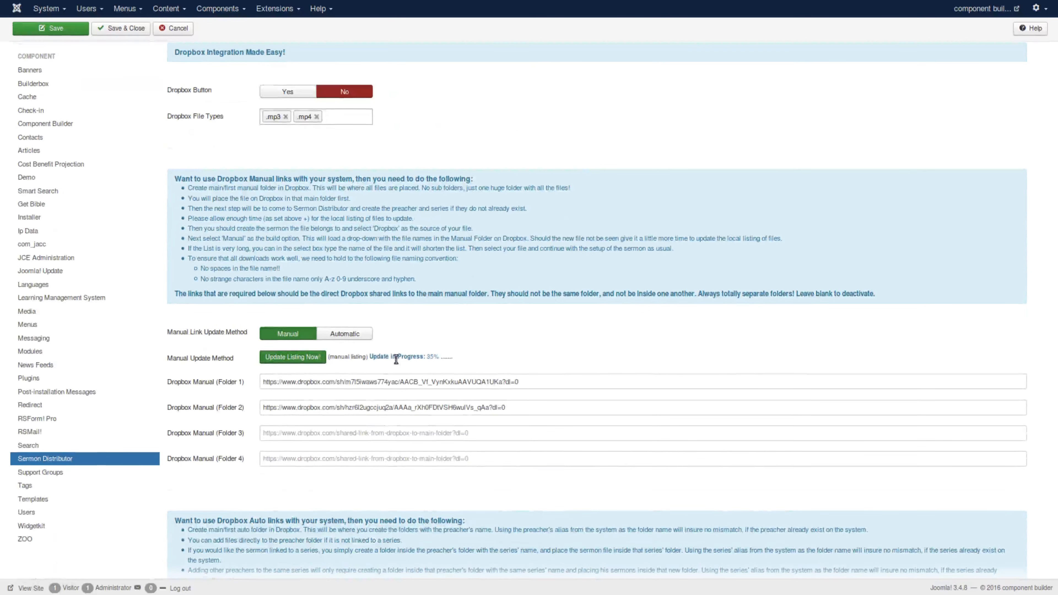
left_click_drag(369, 356, 480, 354)
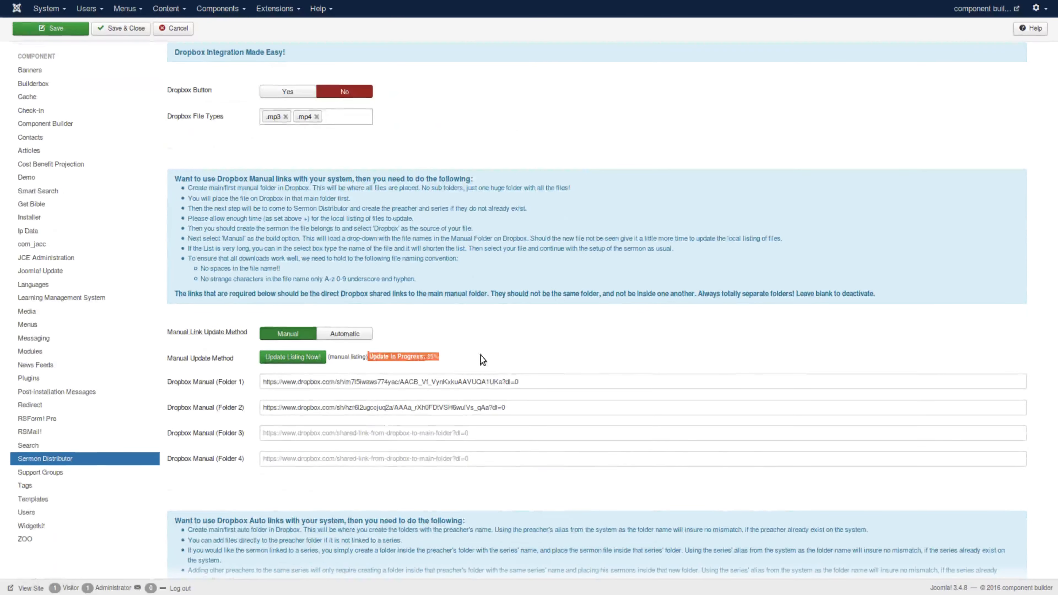
left_click(501, 355)
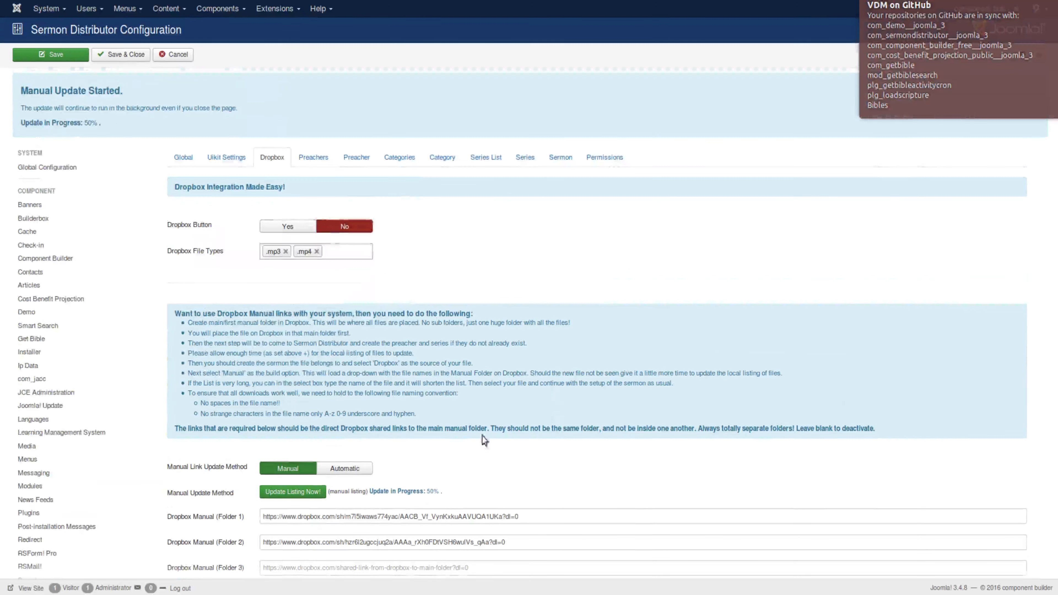
scroll(417, 375, "down", 2)
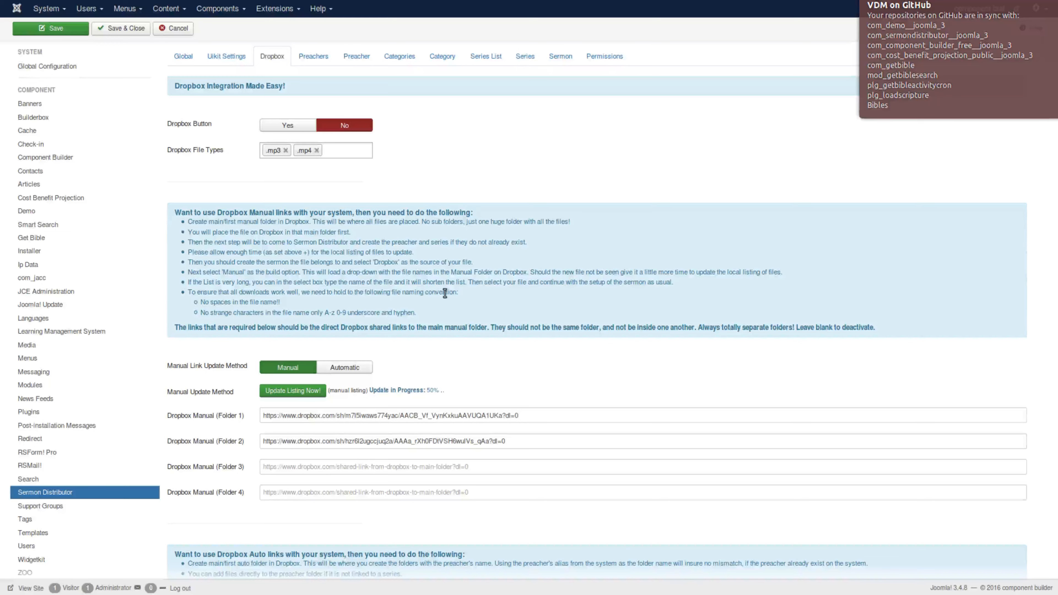
scroll(445, 293, "up", 2)
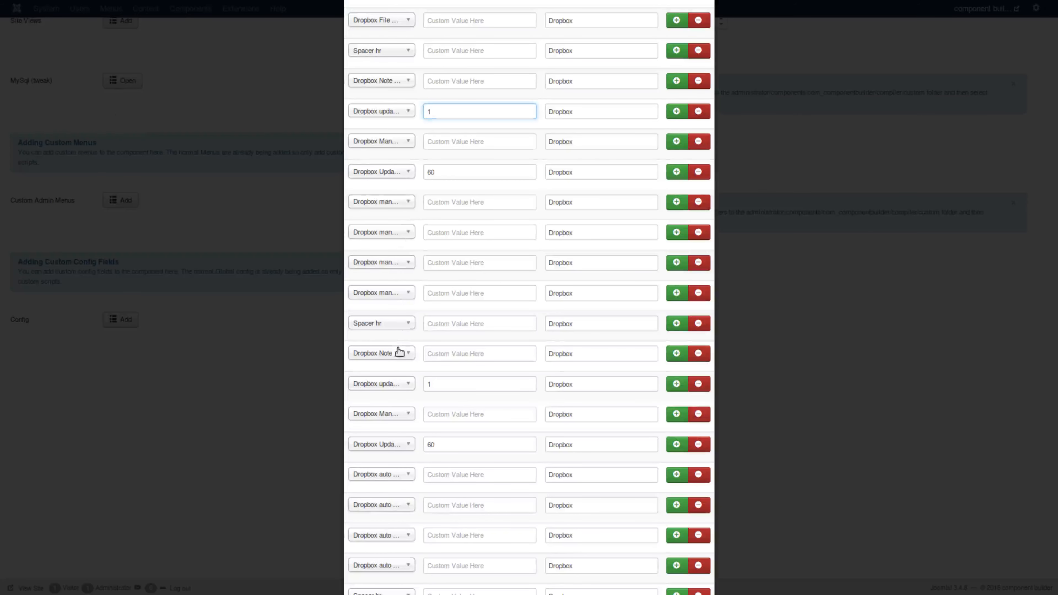
- Go through the component's custom config rows from the Dropbox auto fields to the Global and Preachers fields
scroll(398, 348, "down", 3)
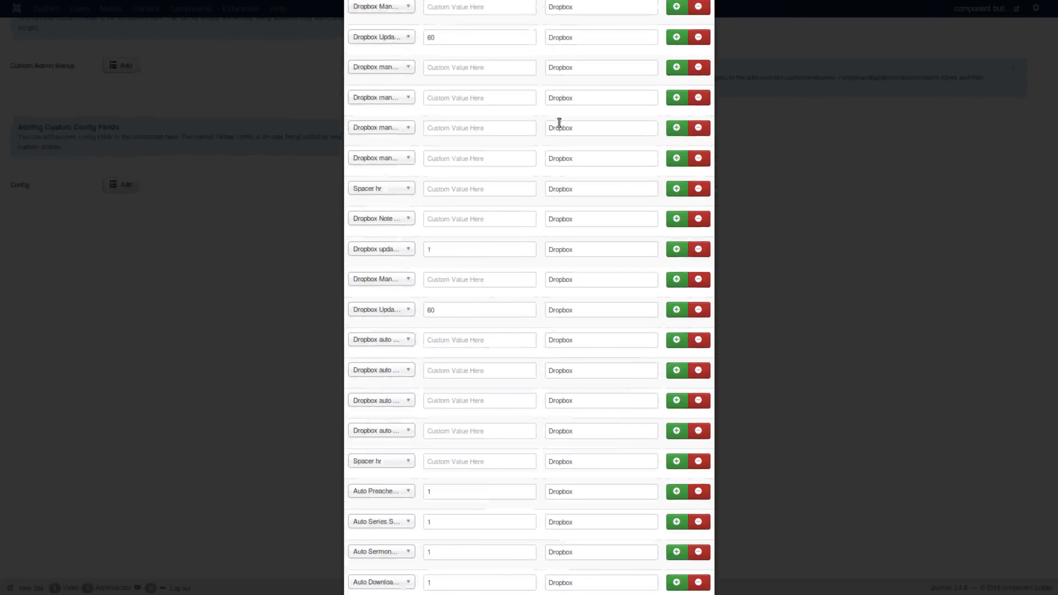
scroll(565, 212, "down", 4)
scroll(564, 224, "down", 1)
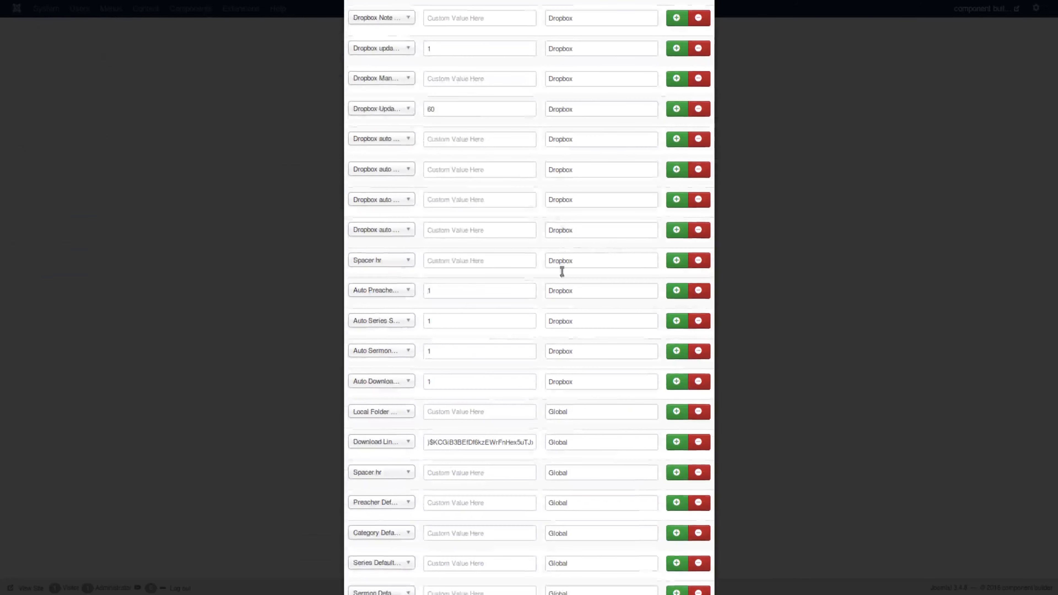
scroll(560, 347, "down", 1)
scroll(561, 347, "down", 1)
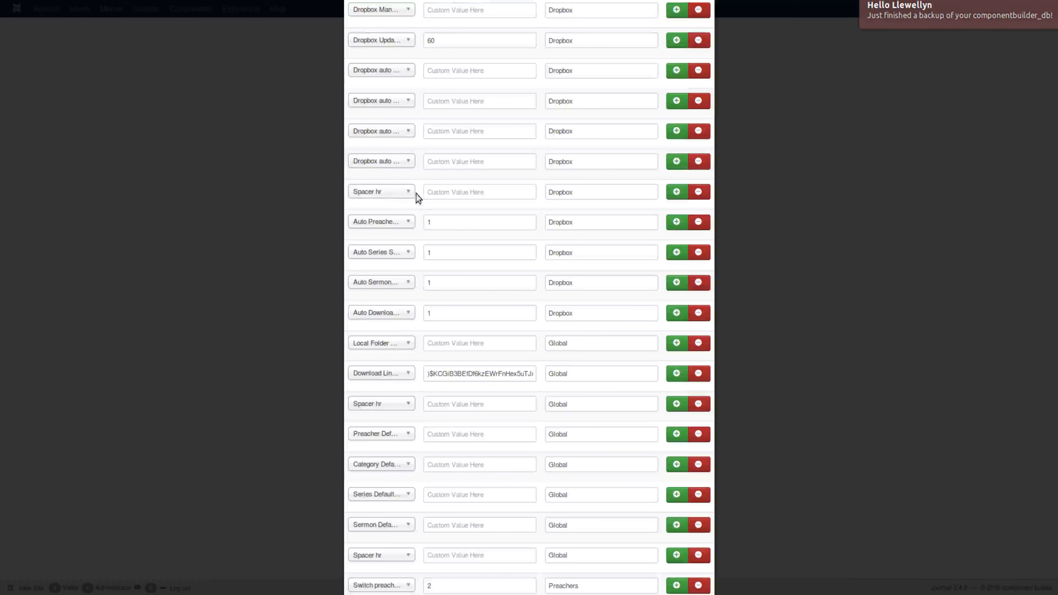
scroll(472, 214, "down", 2)
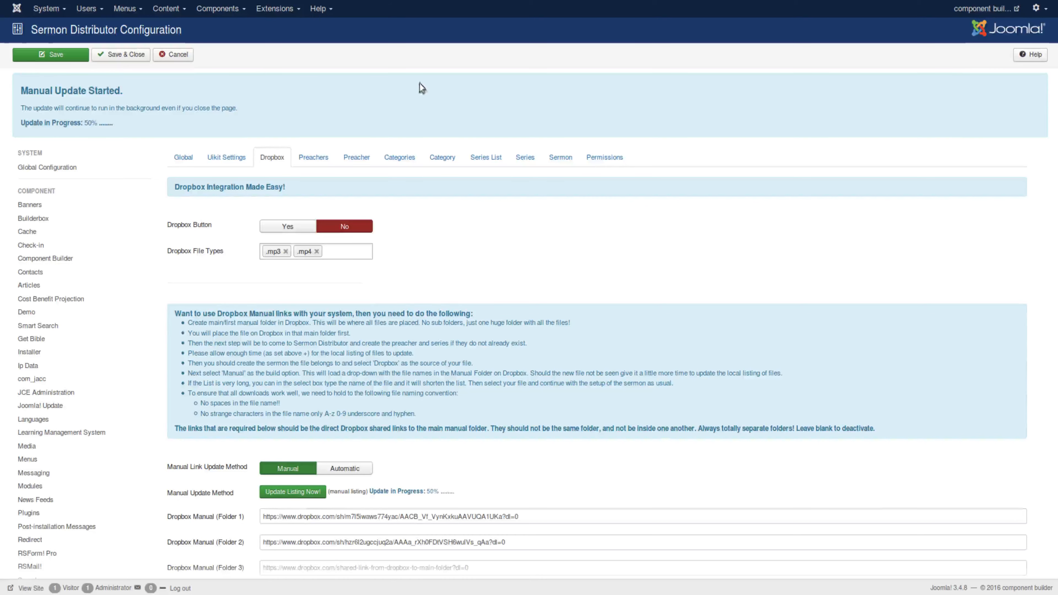
- Compare the Dropbox manual and auto link sections in the Sermon Distributor configuration with the component's Dropbox config rows
scroll(271, 405, "down", 2)
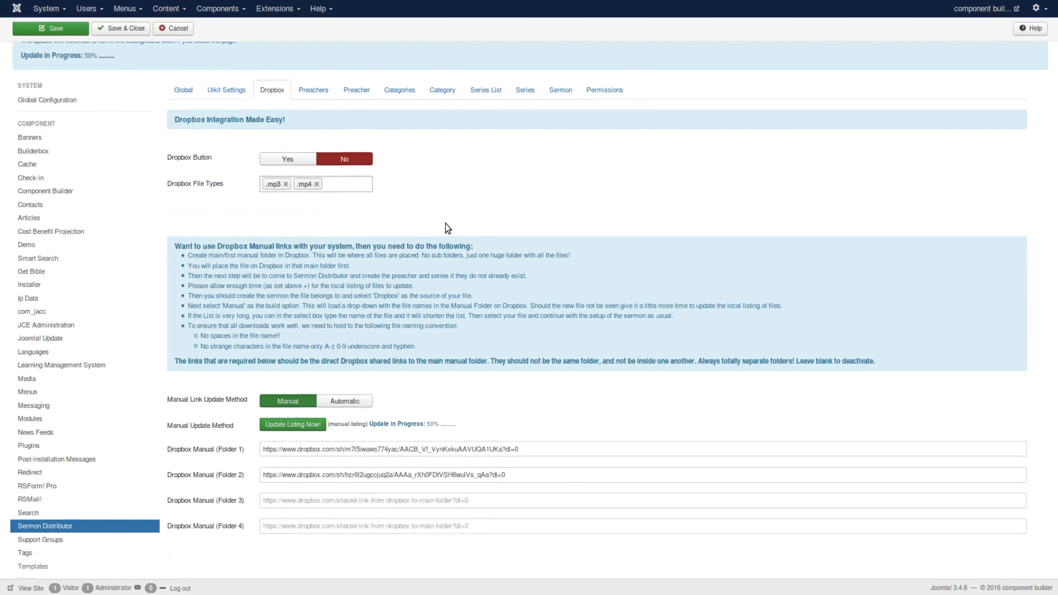
scroll(448, 229, "down", 5)
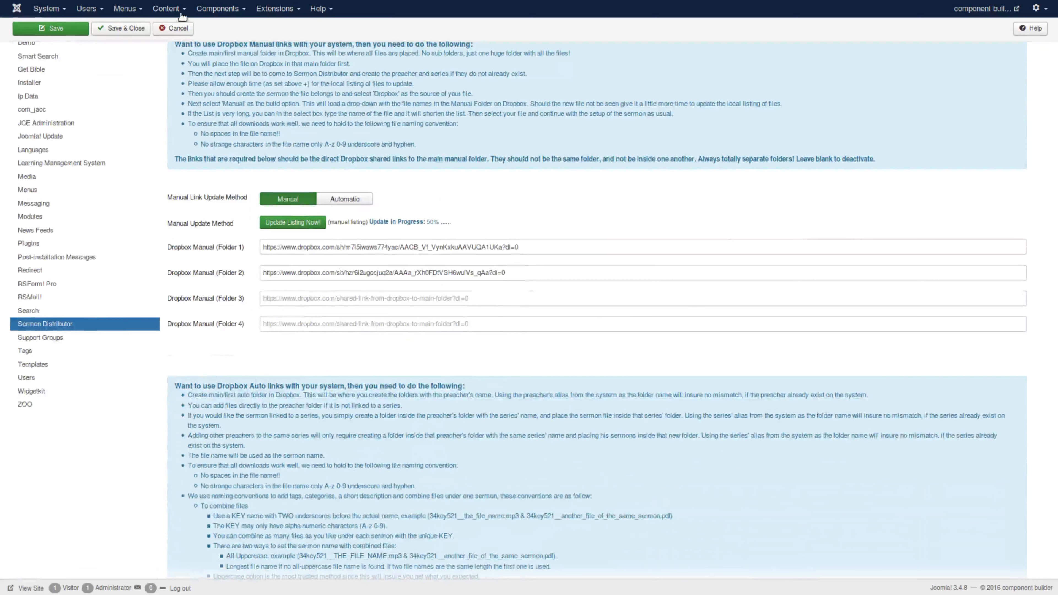
key("ctrl+Tab")
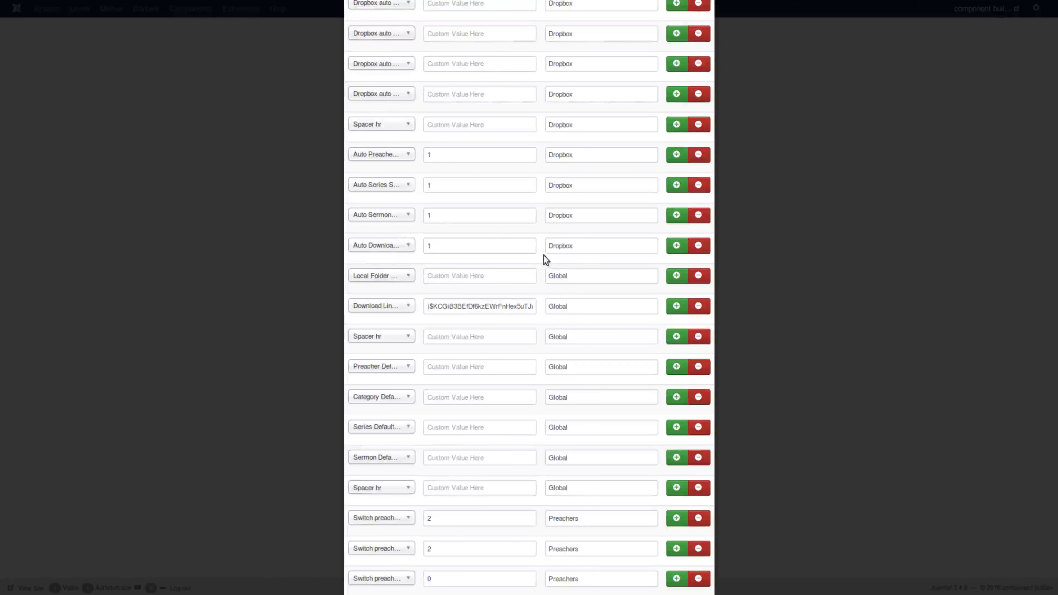
scroll(495, 174, "up", 5)
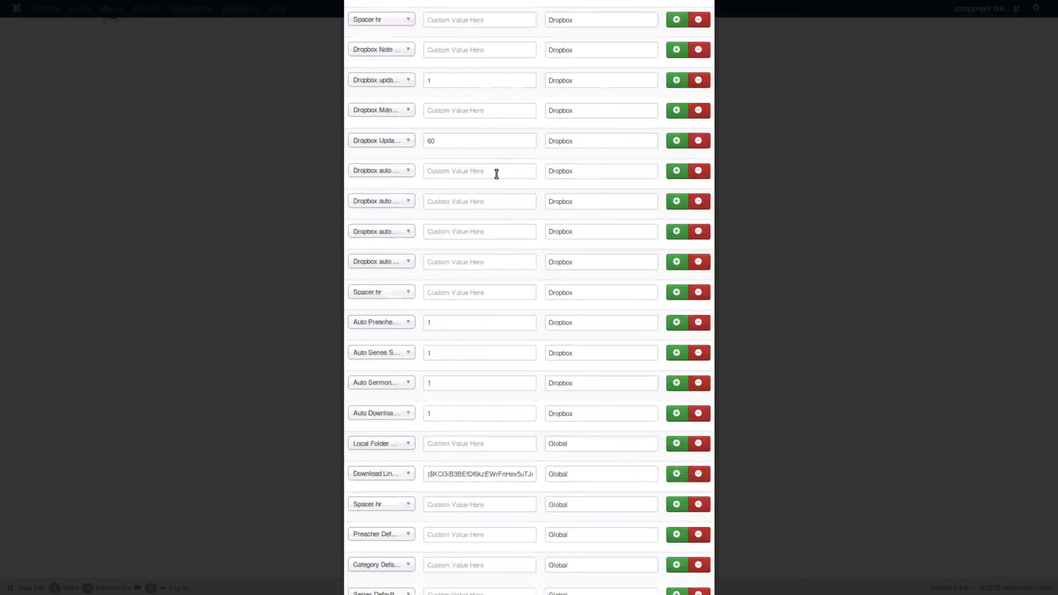
scroll(495, 174, "up", 3)
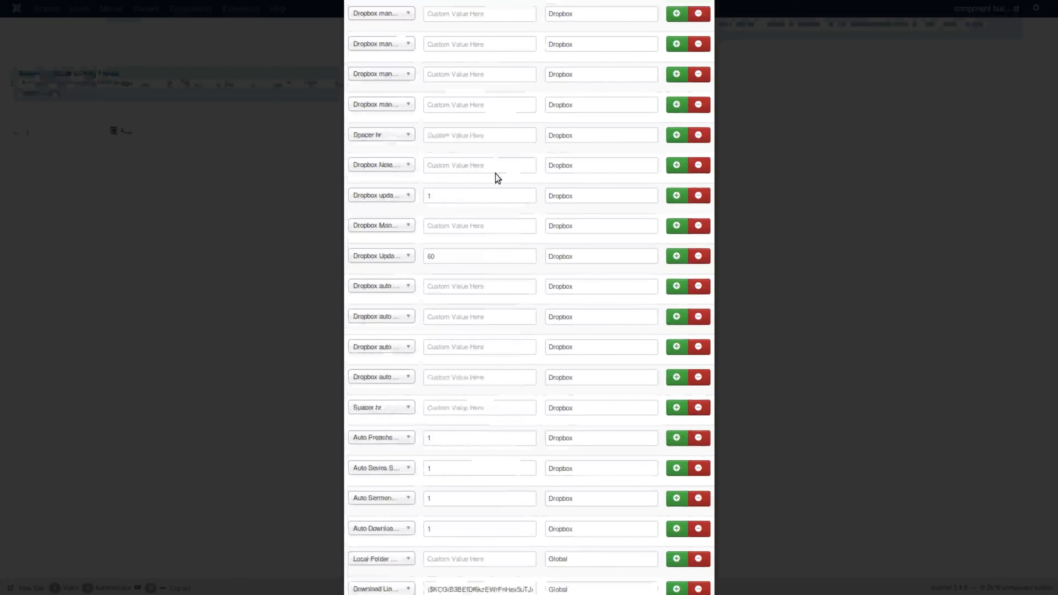
scroll(496, 174, "up", 2)
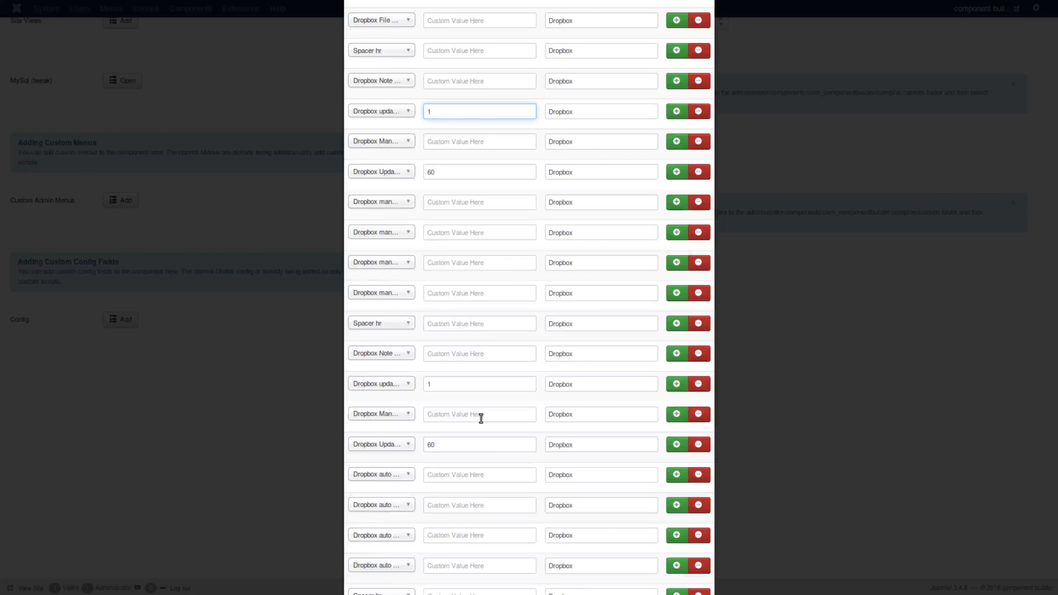
- Check the custom value of the first Dropbox update row set to 60, and review the rows down to the Preachers fields
left_click(463, 173)
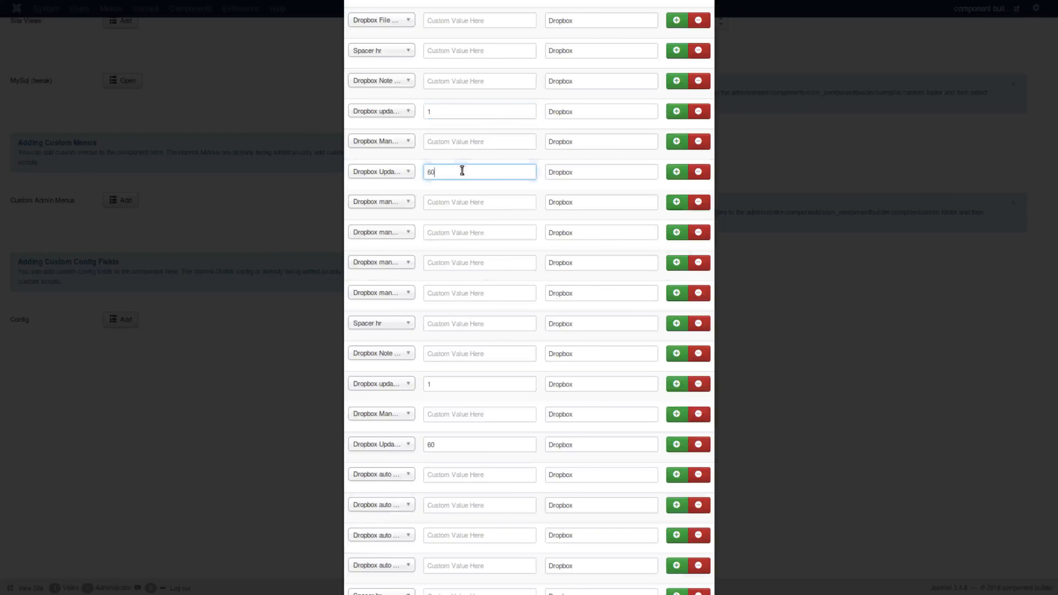
scroll(465, 174, "up", 3)
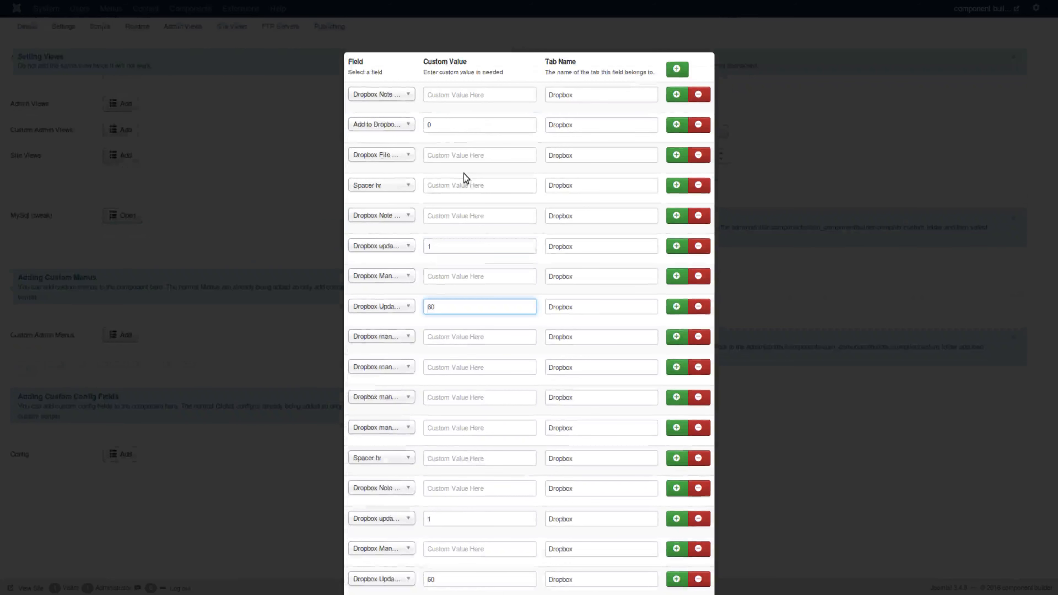
scroll(464, 175, "down", 3)
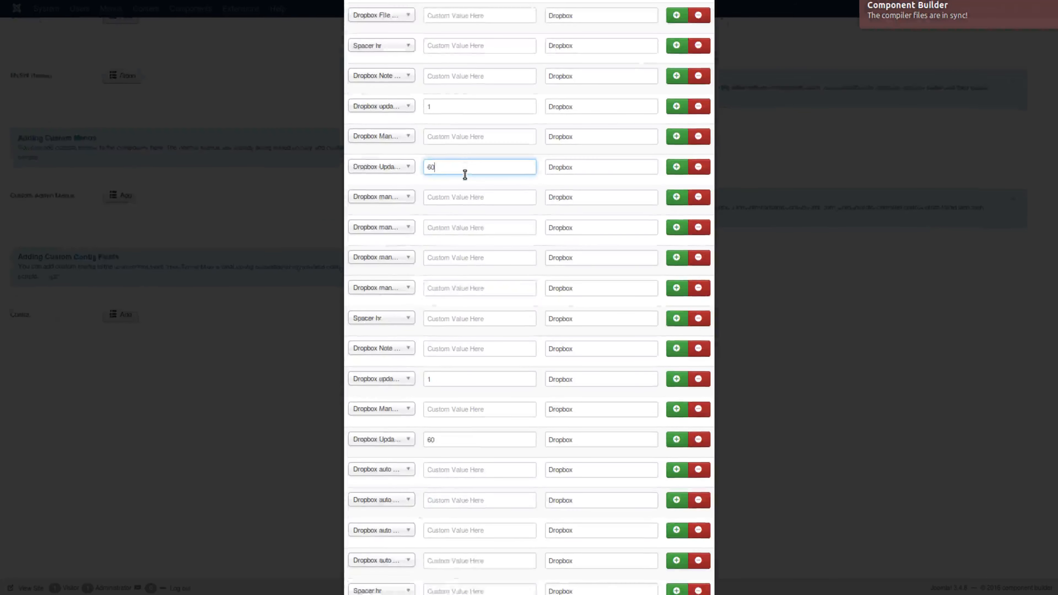
scroll(465, 174, "down", 2)
scroll(465, 175, "down", 8)
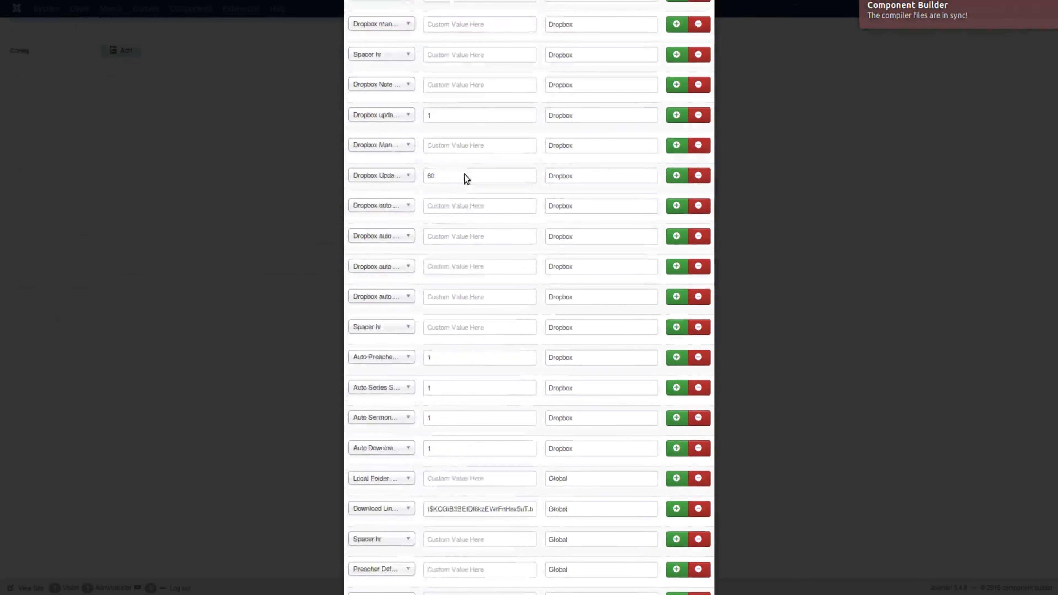
scroll(465, 176, "down", 2)
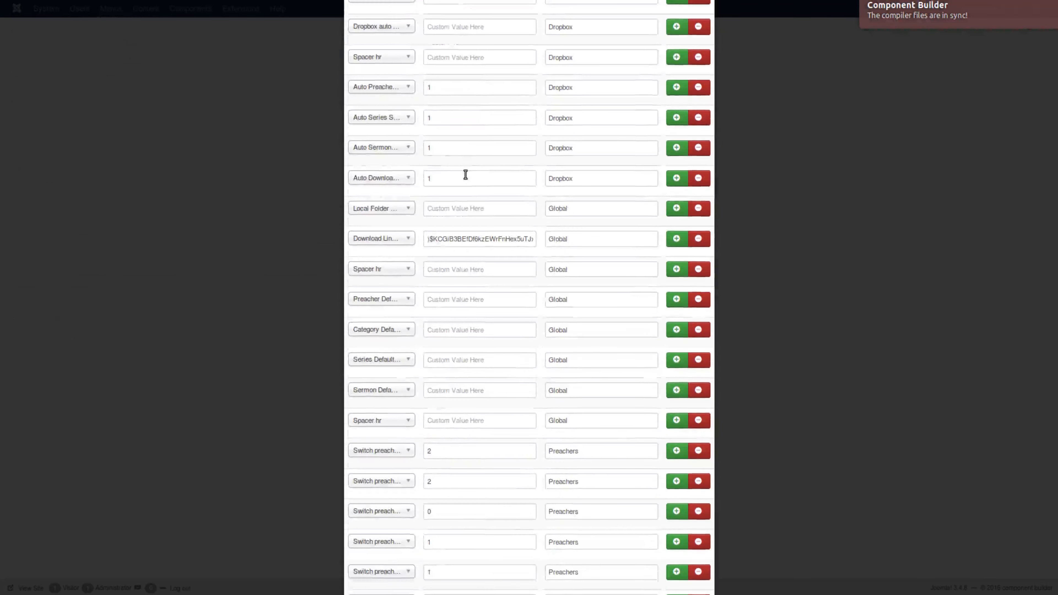
scroll(465, 175, "down", 1)
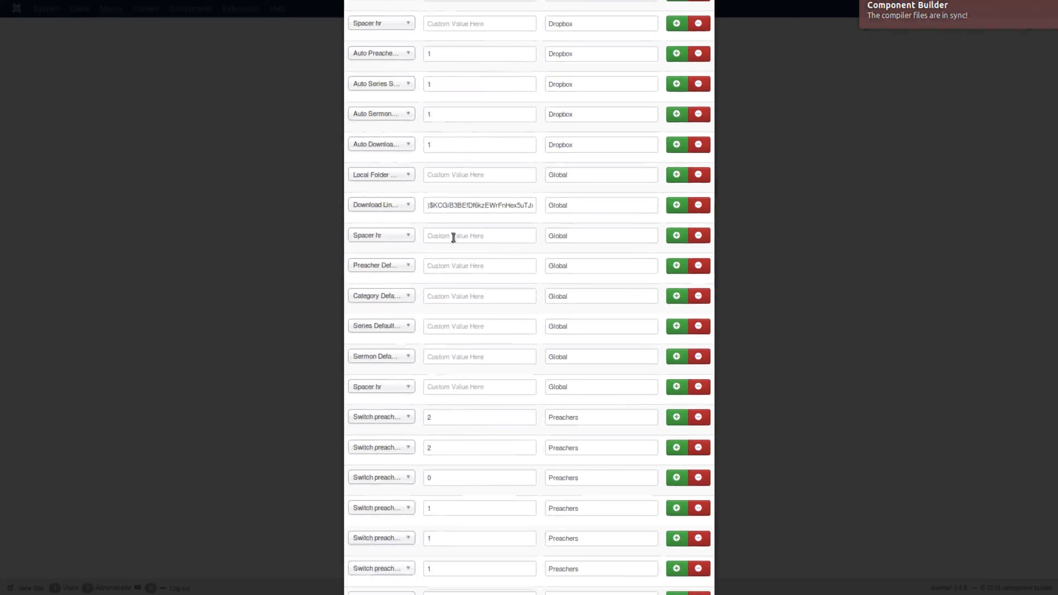
- Examine the first row with the Preachers tab name, including its field choices, custom value and tab name
scroll(461, 284, "down", 5)
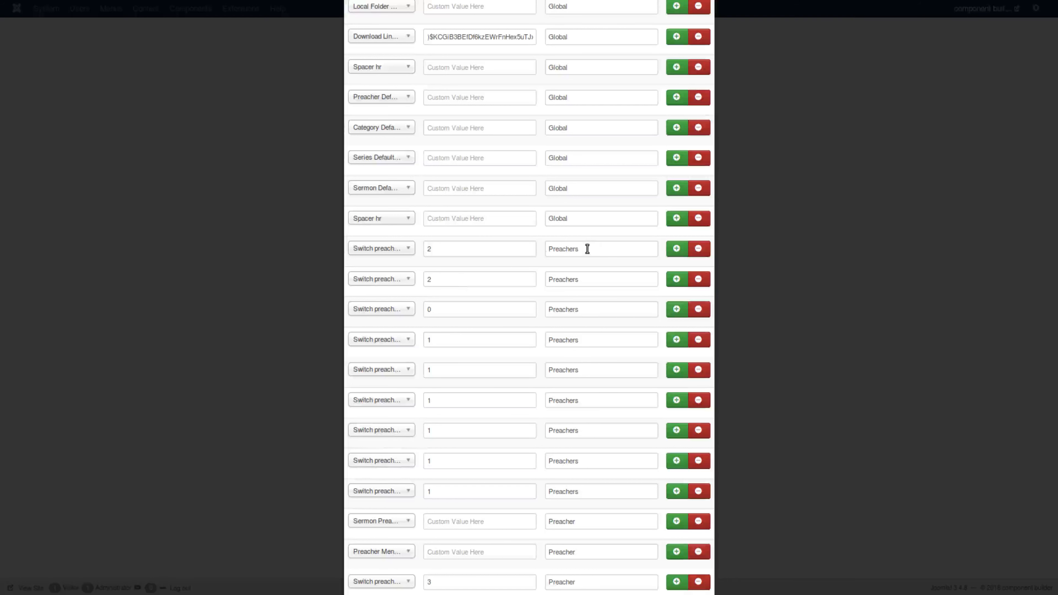
left_click_drag(588, 249, 547, 246)
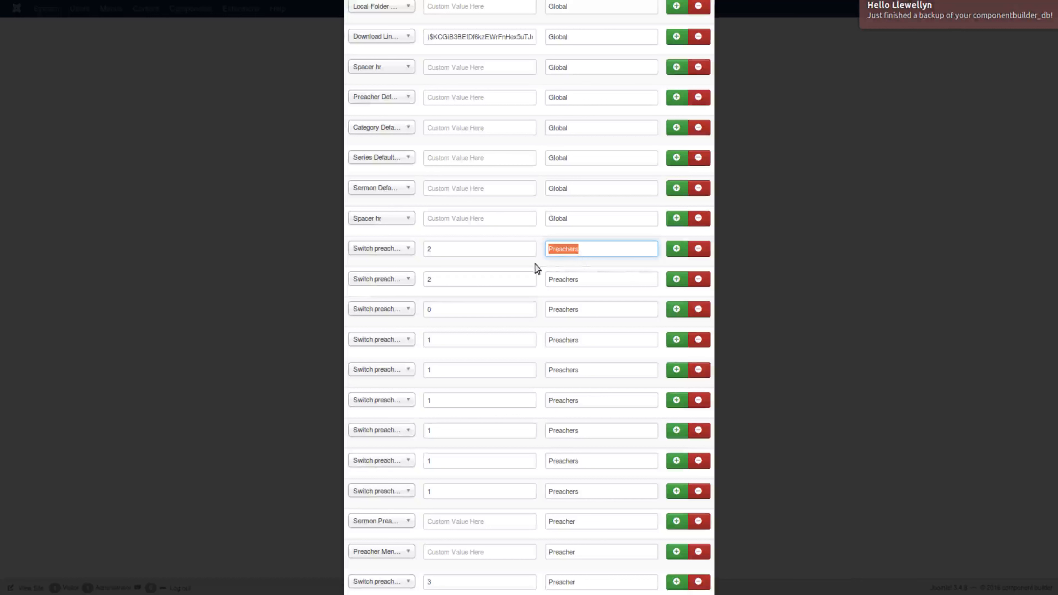
left_click(557, 255)
left_click_drag(579, 249, 540, 251)
left_click(357, 249)
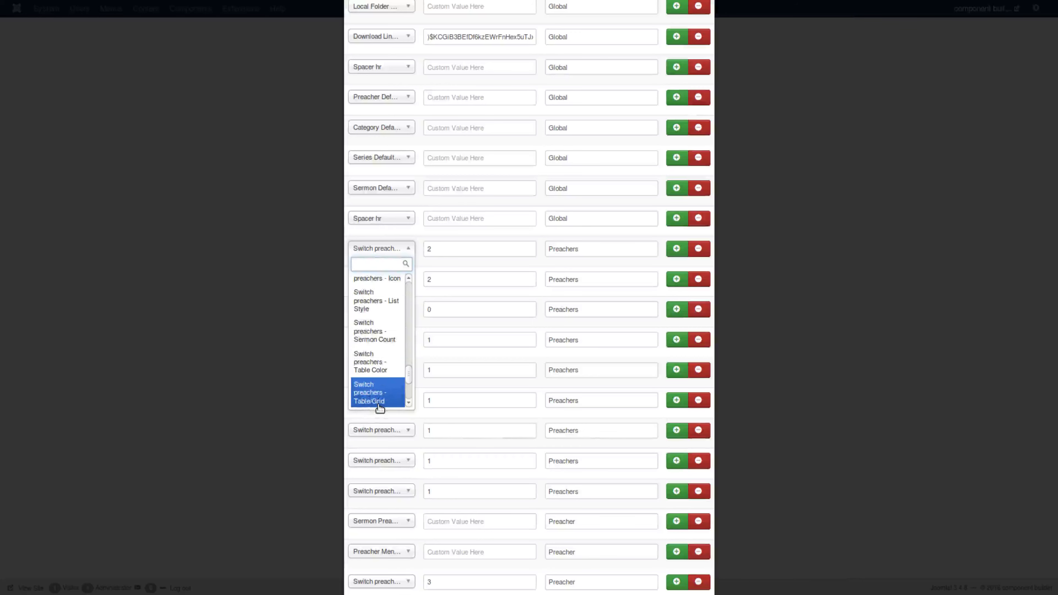
left_click(460, 250)
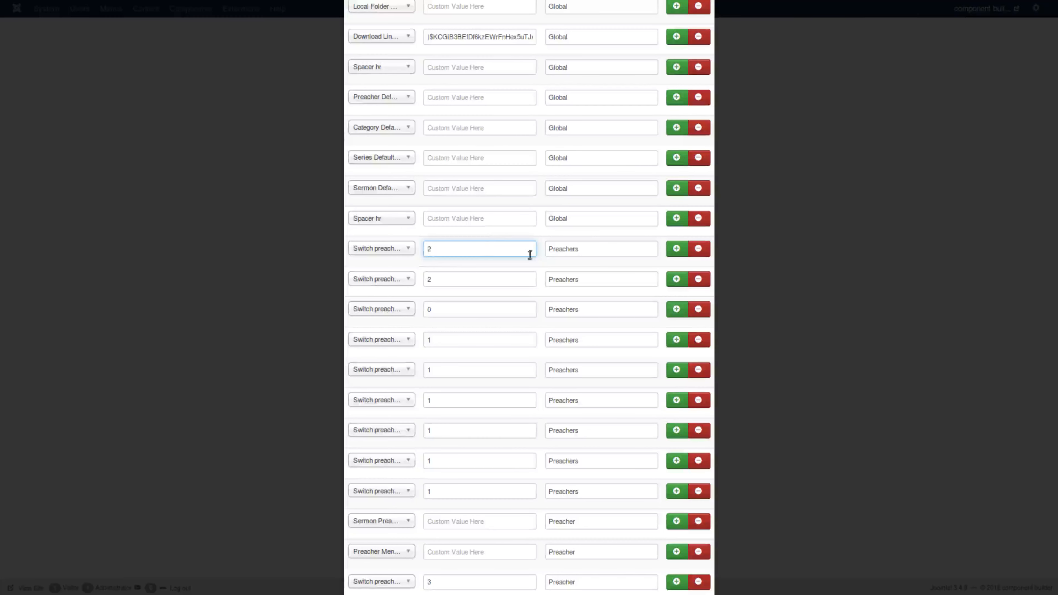
left_click_drag(583, 248, 543, 251)
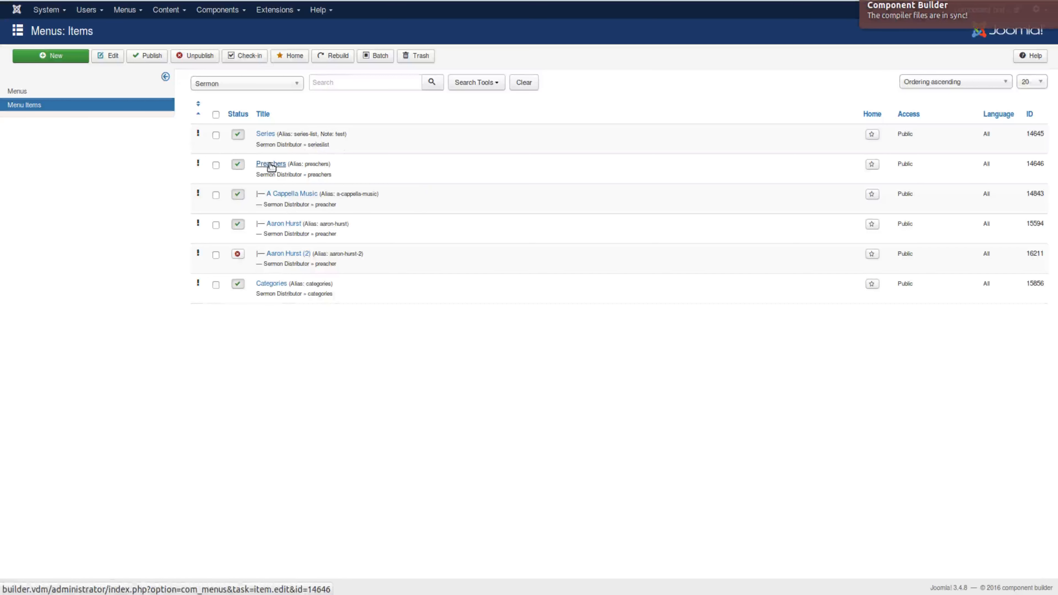
- Open the Preachers menu item for editing, and show the Preachers options in the Sermon Distributor configuration
left_click(272, 166)
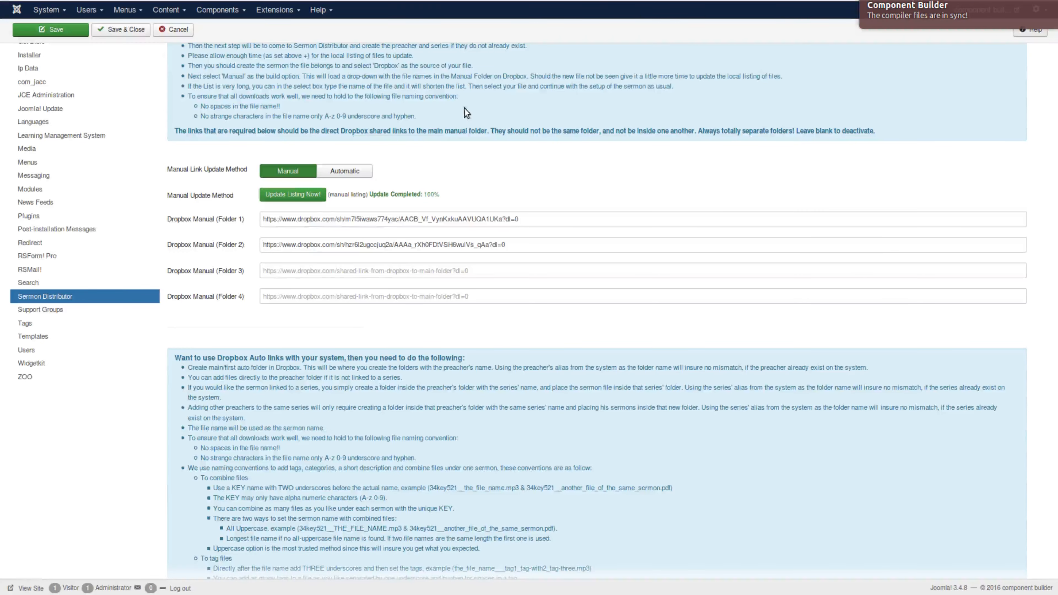
scroll(465, 108, "up", 6)
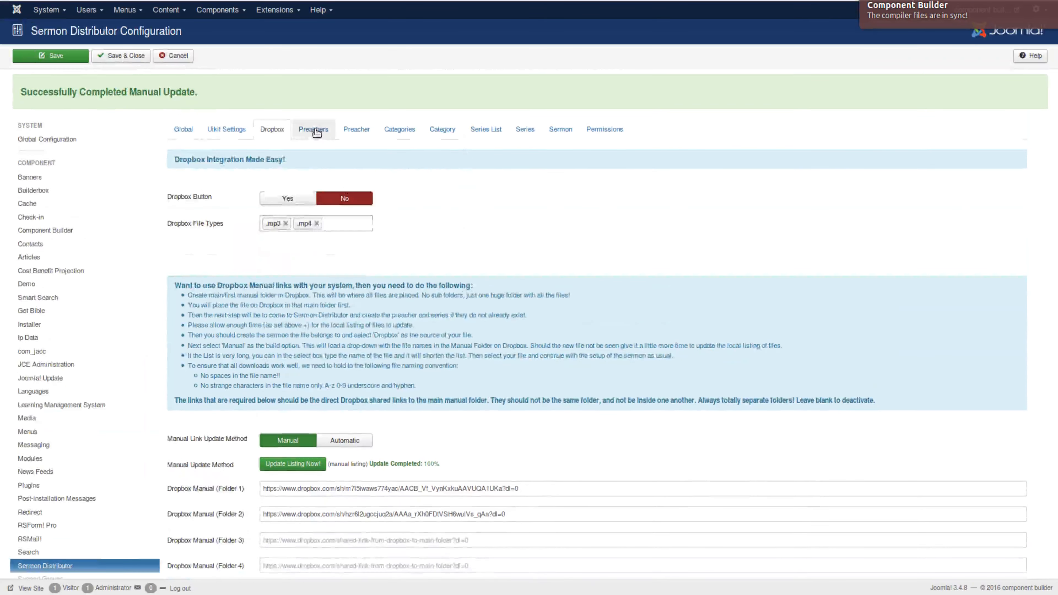
left_click(315, 130)
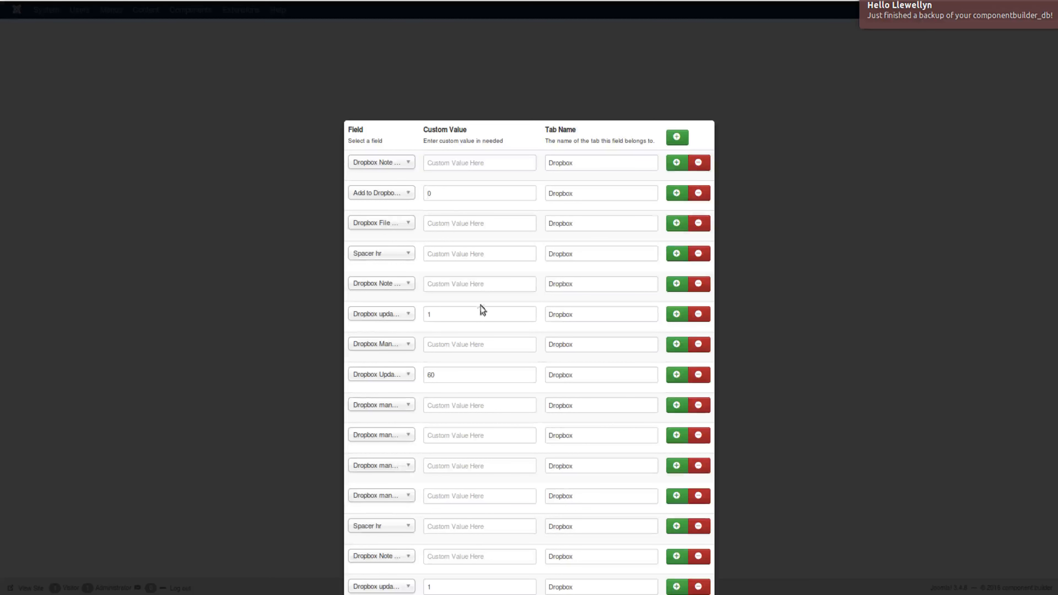
- Go through the component's custom config rows to the Preachers group and check its first and last rows' tab names
scroll(482, 307, "down", 3)
scroll(474, 319, "down", 10)
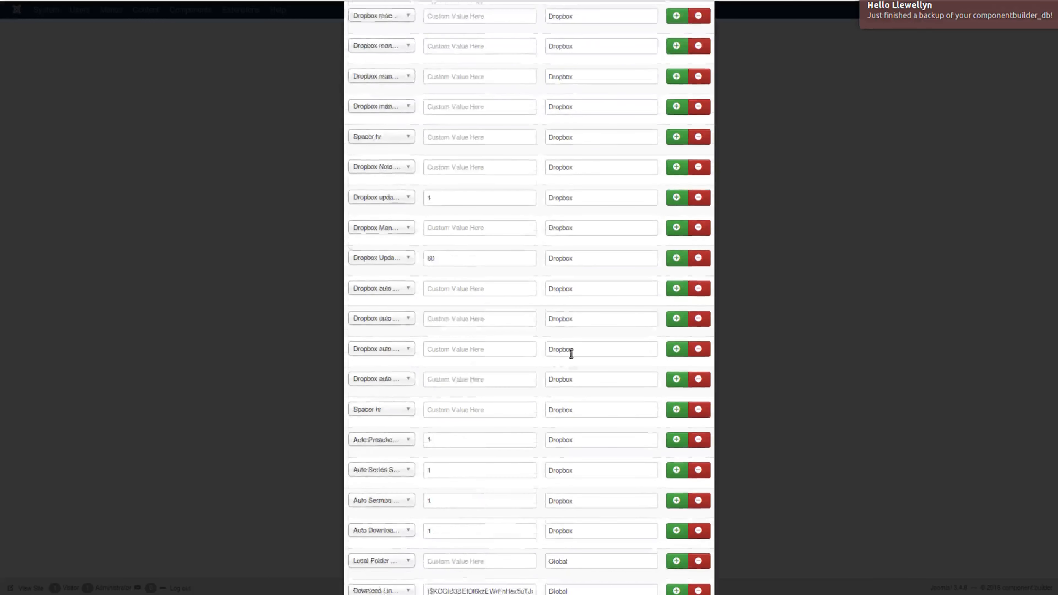
scroll(545, 349, "down", 9)
double_click(547, 351)
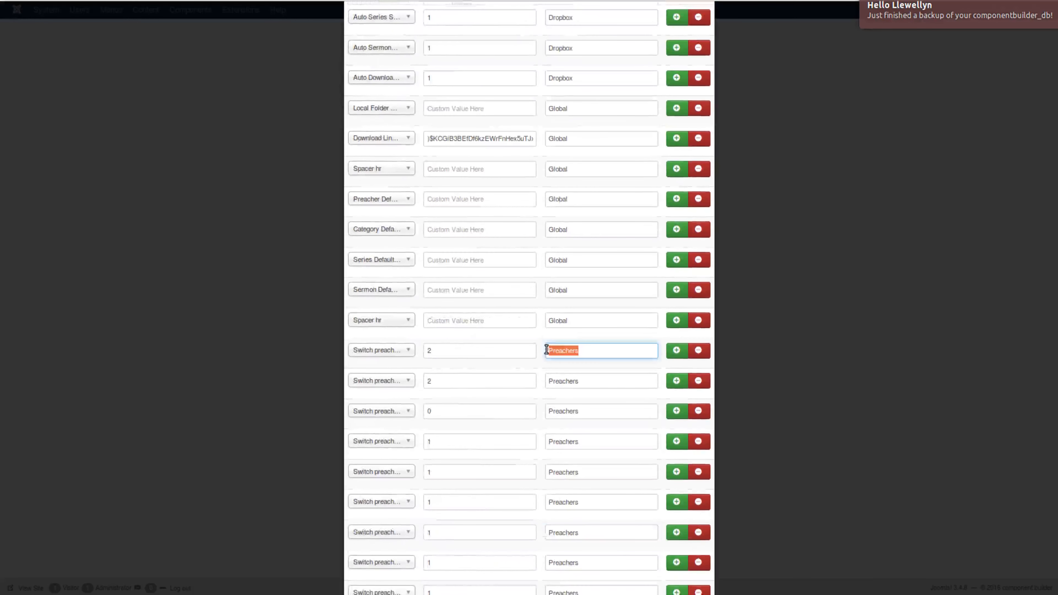
left_click(601, 354)
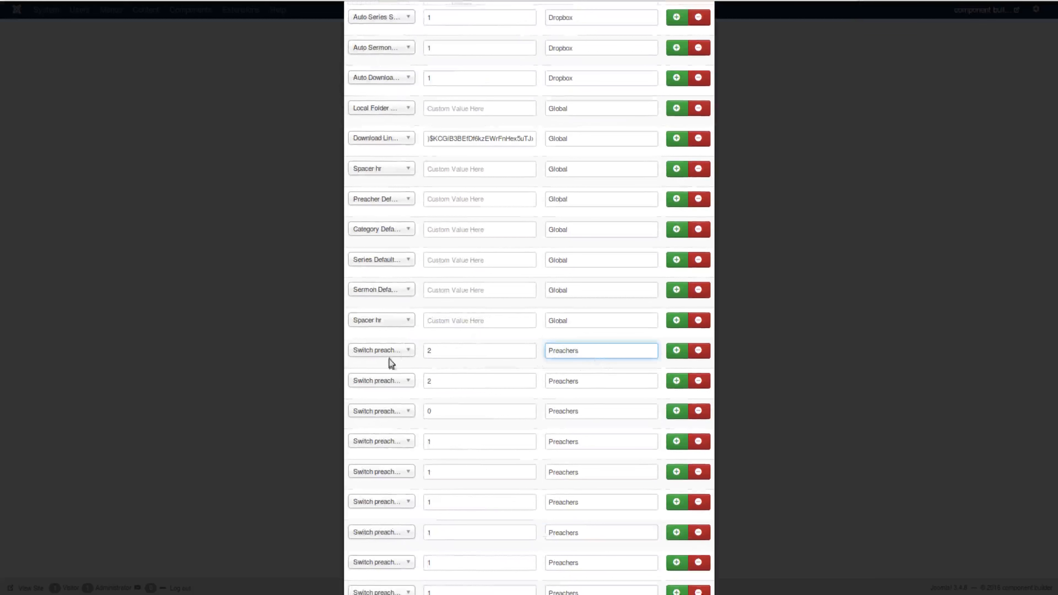
scroll(418, 488, "down", 3)
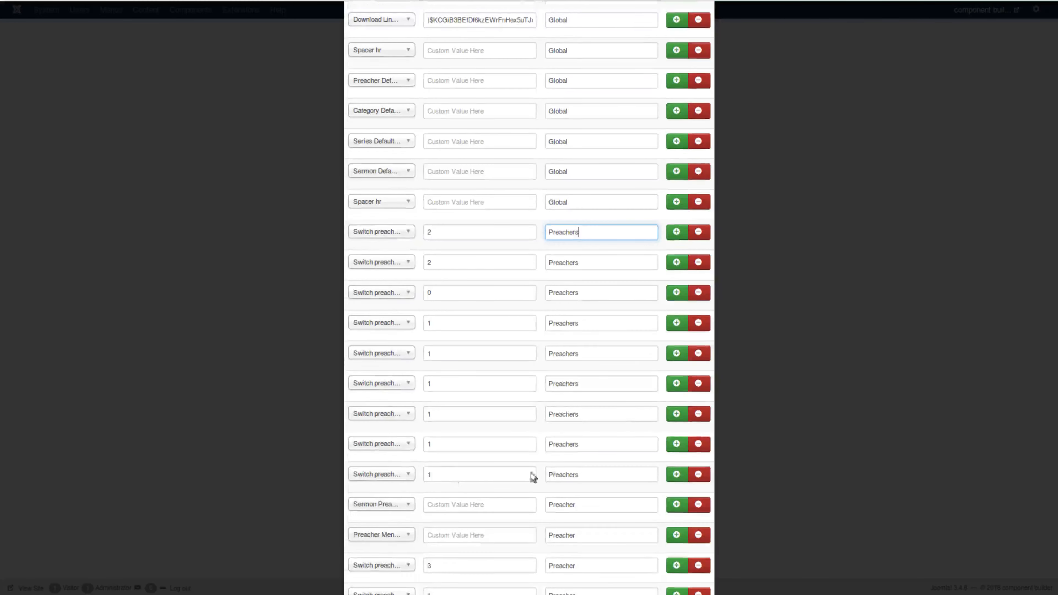
left_click(591, 464)
left_click(591, 220)
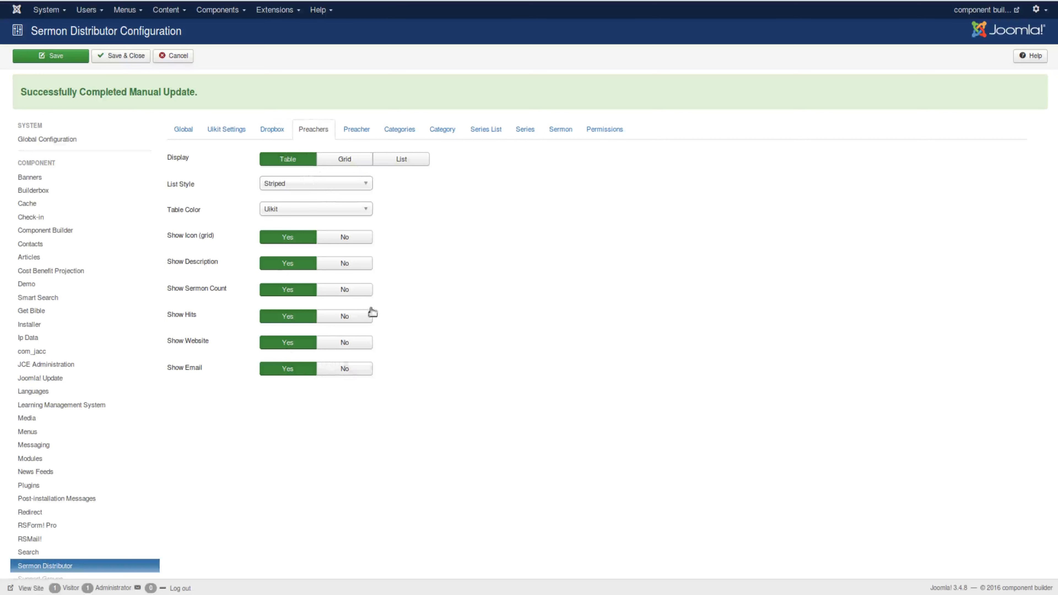
- View the available Table Color and List Style choices in the Preachers configuration without changing them
left_click(333, 210)
left_click(333, 210)
left_click(328, 189)
left_click(328, 188)
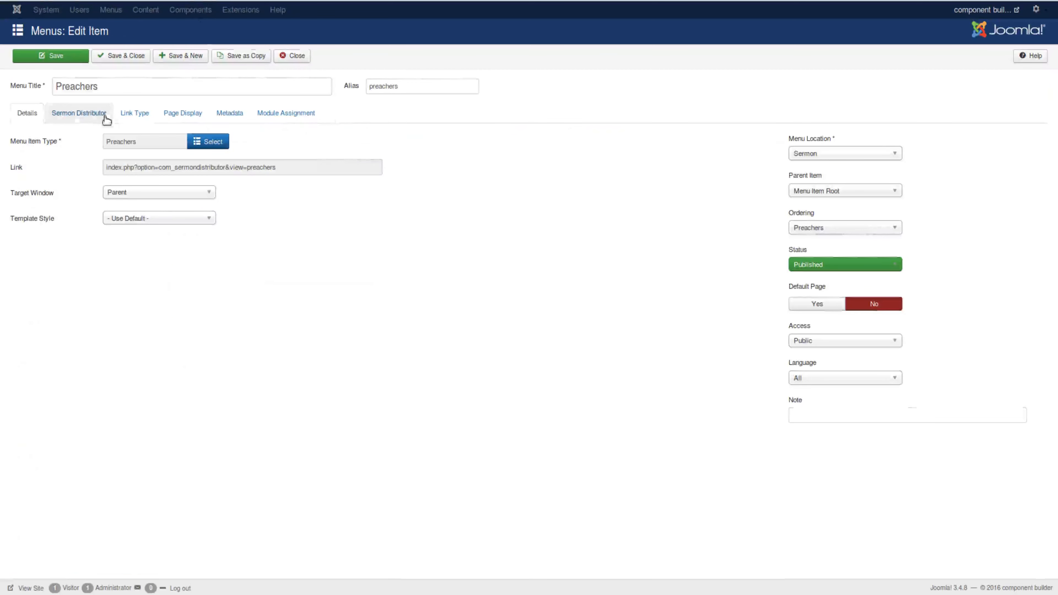
- Show the Preachers menu item's Sermon Distributor options and view its List Style choices
left_click(88, 120)
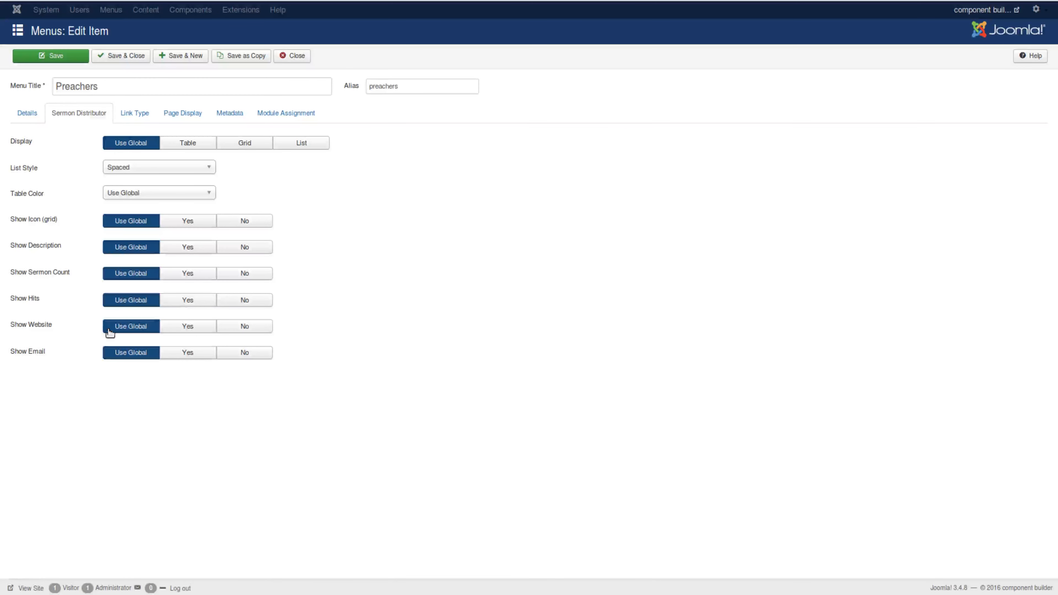
left_click(158, 174)
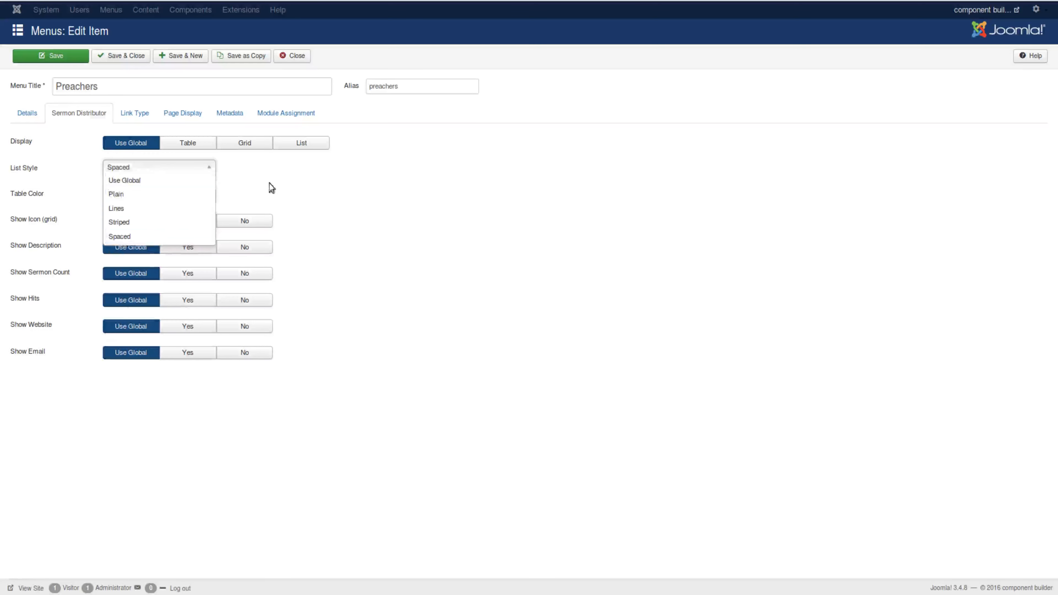
left_click(342, 195)
- Try the Table and Grid displays for the Preachers menu item, and return Display to Use Global
left_click(195, 144)
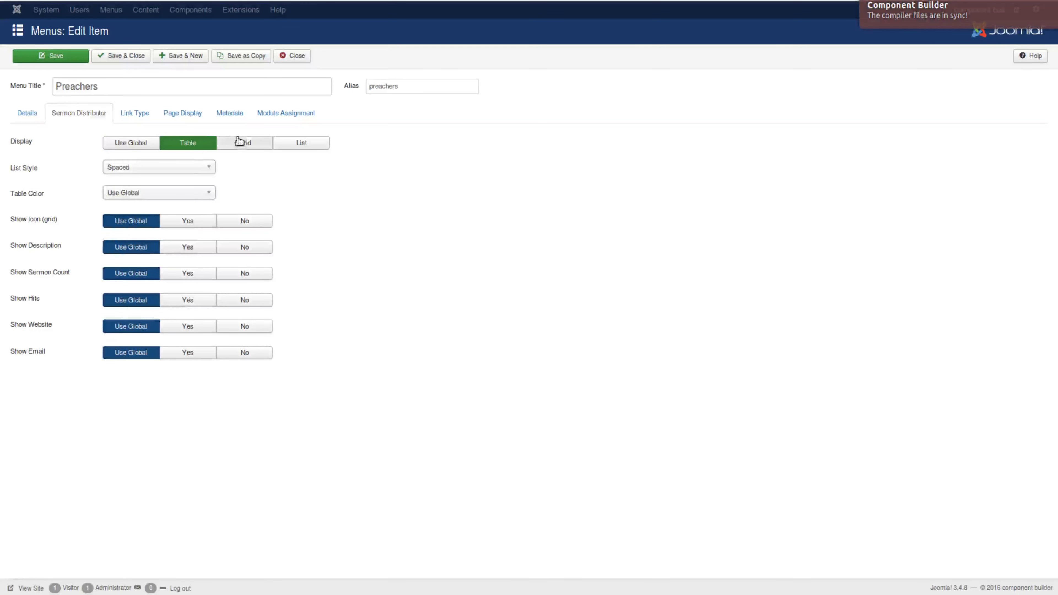
left_click(240, 143)
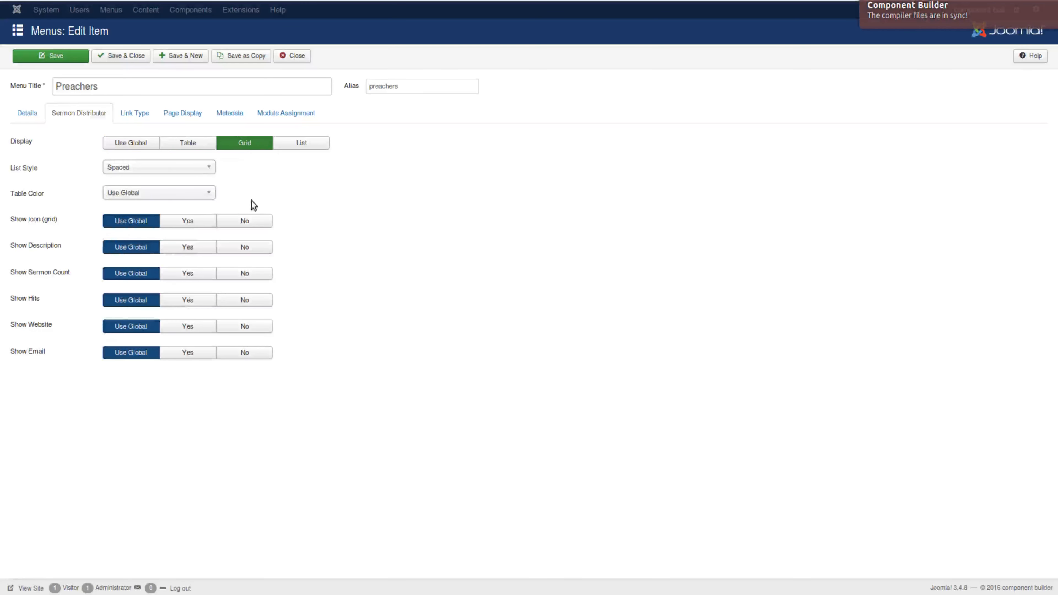
left_click(131, 143)
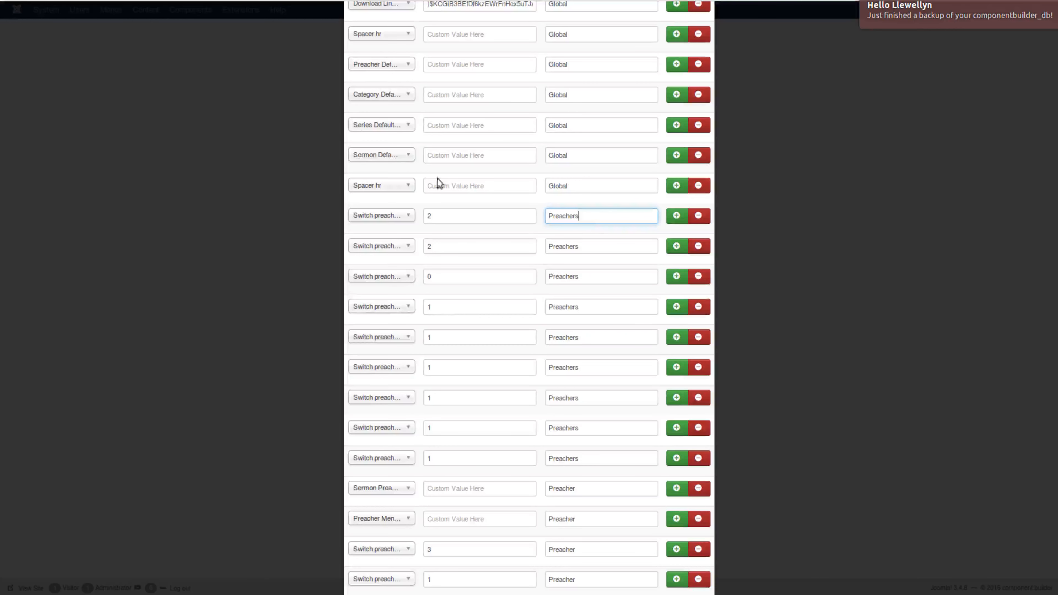
- Highlight the Preachers tab name of the first Switch preachers row in the component's custom config
left_click_drag(601, 217, 527, 202)
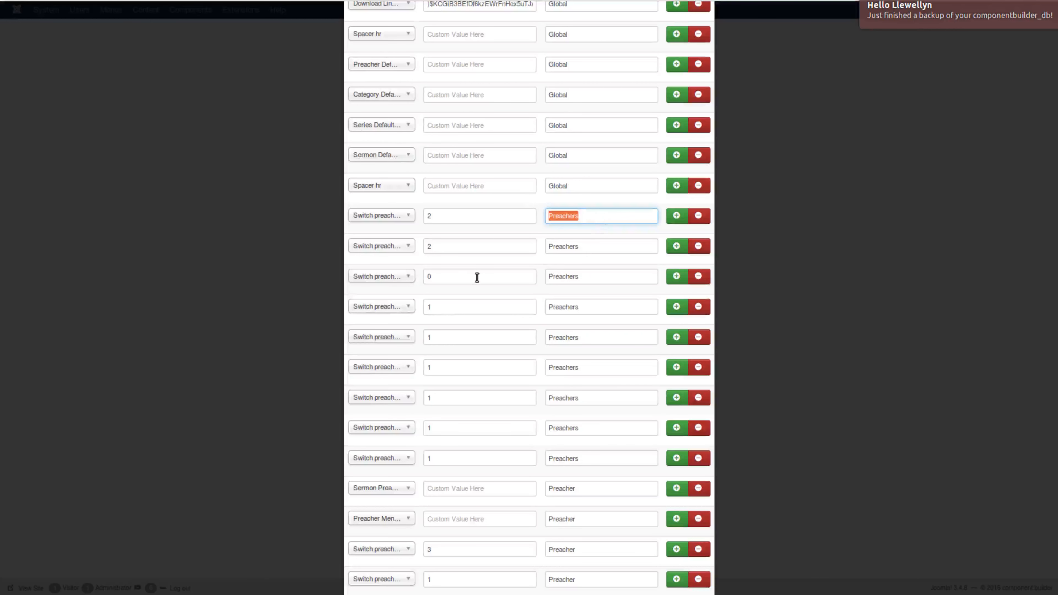